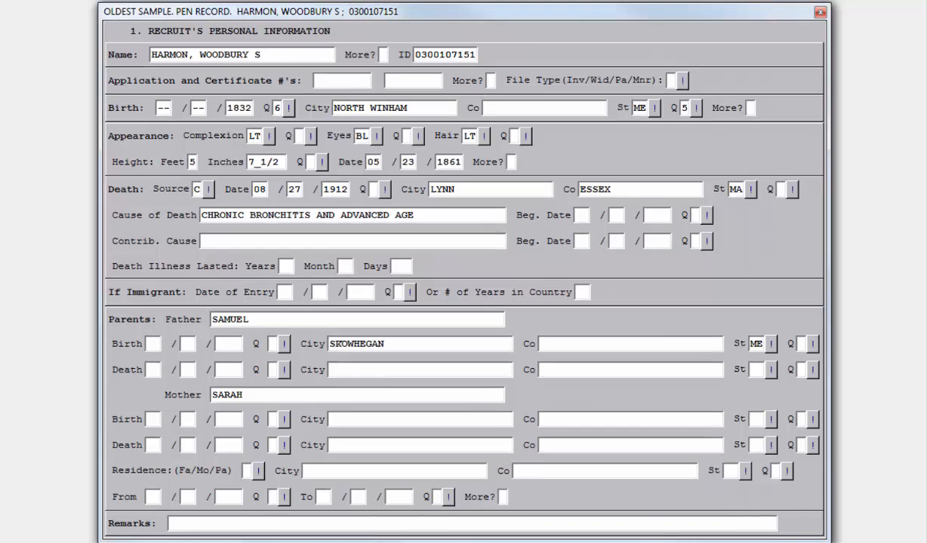
Step: Switch to screen 7, Applications and Rulings
key(ctrl+s)
text(7)
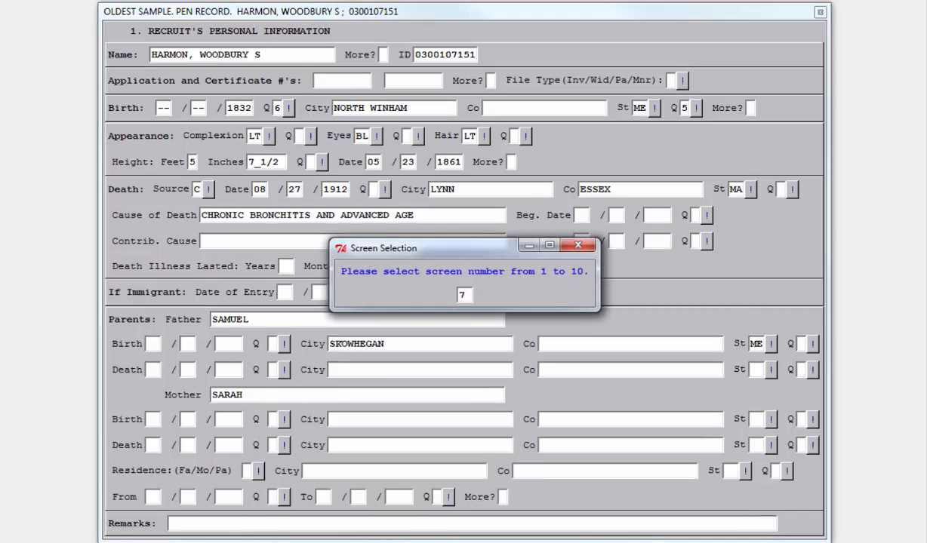
key(Return)
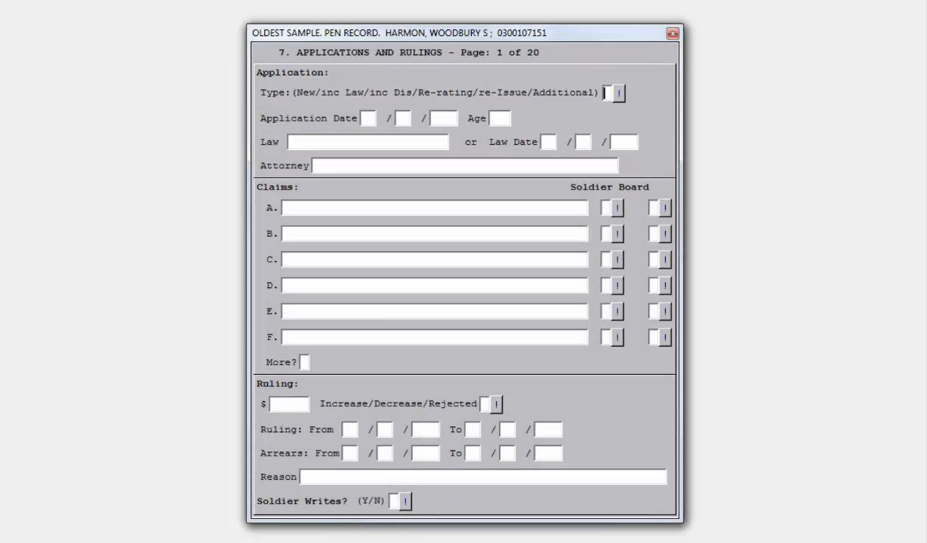
Step: Enter an application of type N dated 01/23/1864 with law date 07/14/1862
text(N)
text(01231864)
text(07141)
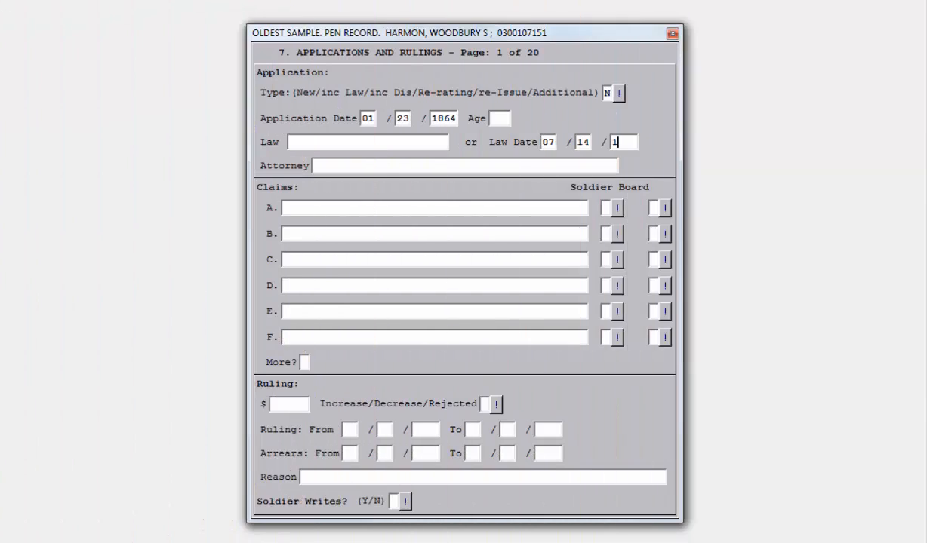
text(862)
Step: Enter the attorney's name and claim A, GSW R SHOULDER, marked X for both soldier and board
text(HO)
text(BBS, WILLI)
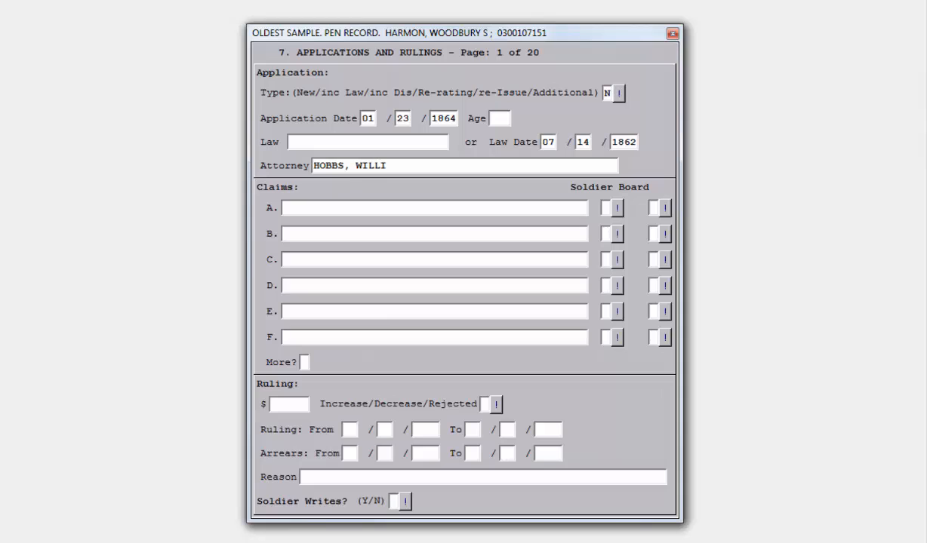
text(AM (JR))
key(Tab)
text(GSW R SHOULDER)
key(Tab)
text(X)
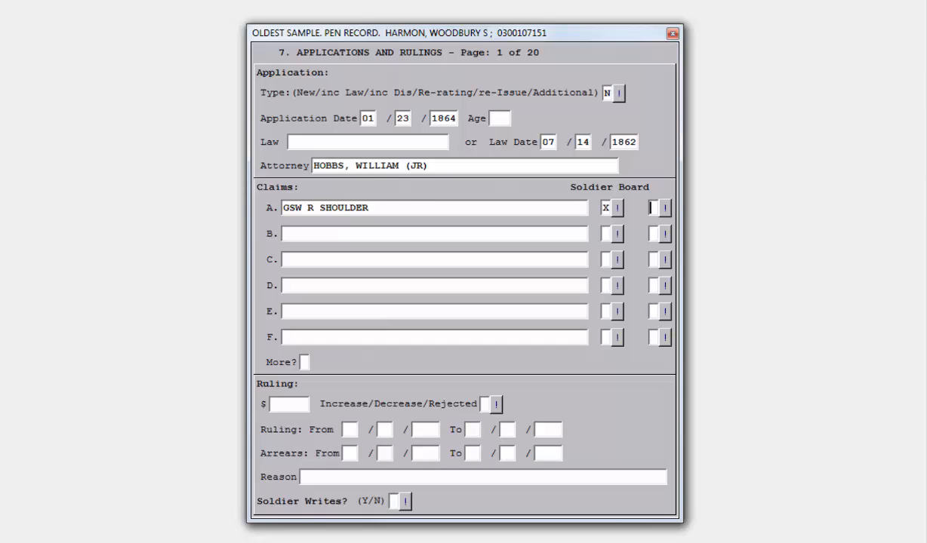
text(X)
Step: Record a $6 ruling starting from 02/17/1863
key(Tab)
key(Tab)
key(Tab)
key(Tab)
key(Tab)
key(Tab)
text(6)
key(Tab)
text(0217186)
key(BackSpace)
text(63)
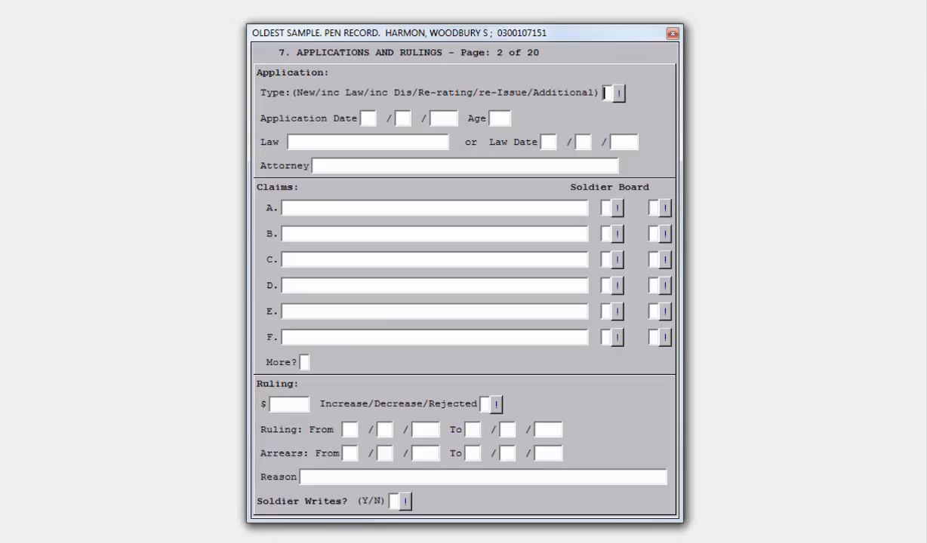
Step: On page 2, enter an application of type L dated 01/--/1864
text(L01--1864)
Step: Record a $4 decrease ruling starting from 01/--/1864
key(Tab)
key(Tab)
key(Tab)
key(Tab)
key(Tab)
key(Tab)
key(Tab)
key(Tab)
key(Tab)
key(Tab)
text(4)
key(Tab)
text(D01--1864)
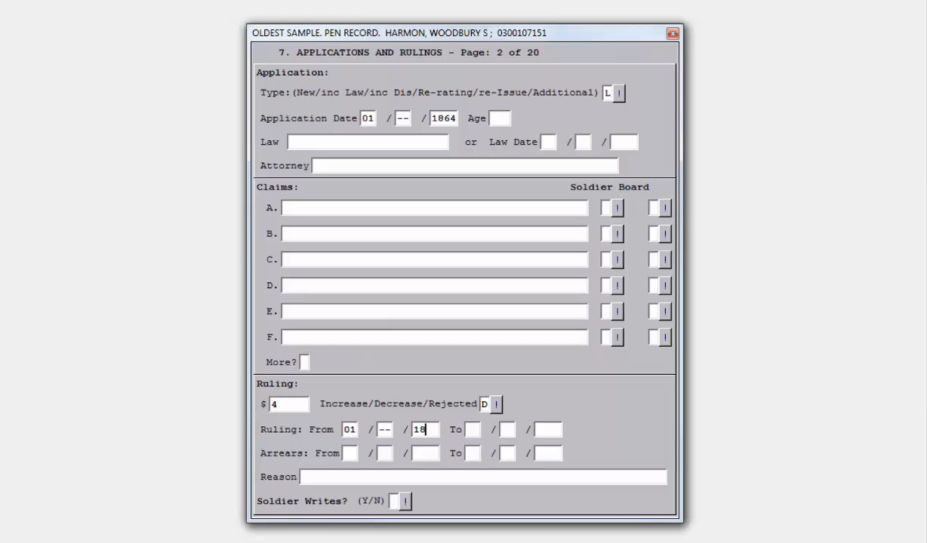
Step: On the next page, enter a type L application dated 03/--/1866 and a $2.67 decrease ruling from 03/--/1866
key(Page_Down)
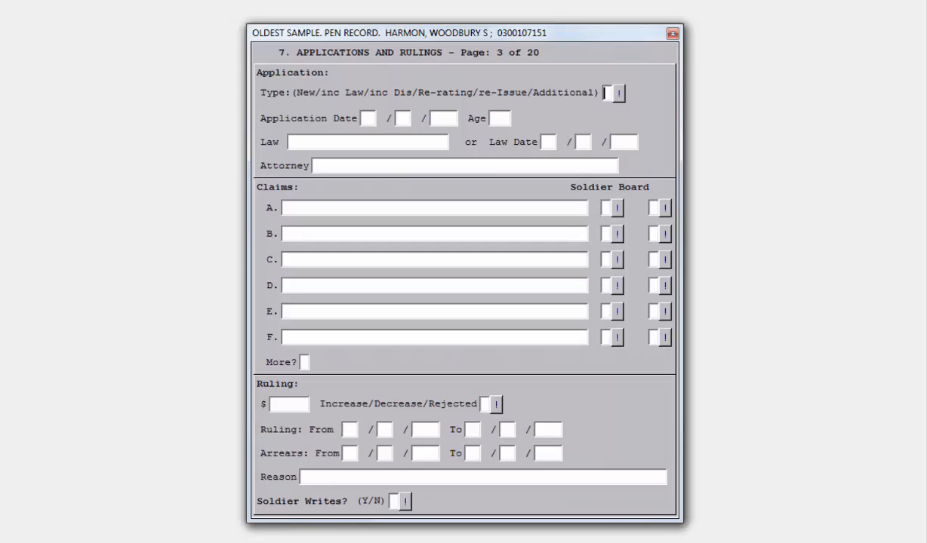
text(L)
text(03--1866)
key(Tab)
key(Tab)
key(Tab)
key(Tab)
key(Tab)
key(Tab)
key(Tab)
key(Tab)
key(Tab)
key(Tab)
text(2.67)
key(Tab)
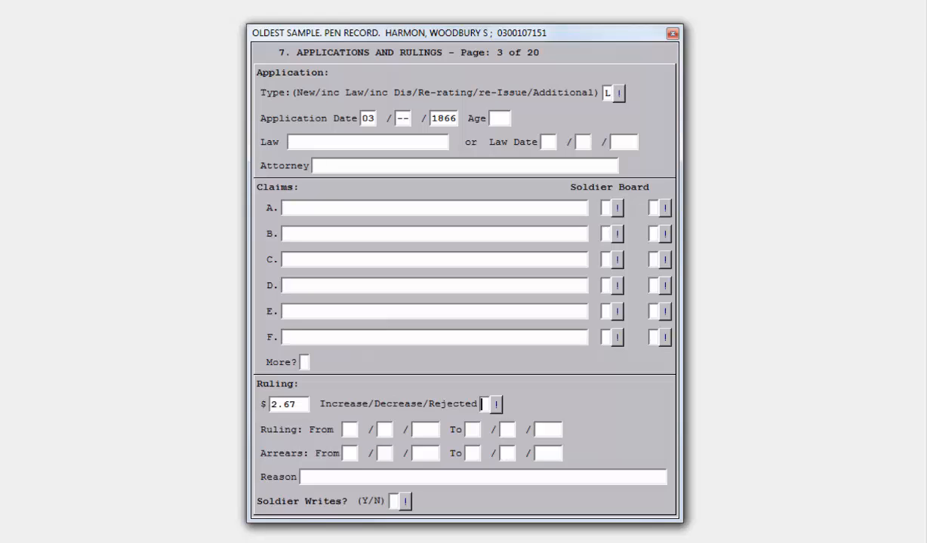
text(D03--186)
text(6)
Step: On the next page, enter a type D application dated 12/06/1879 with age 46
key(Page_Down)
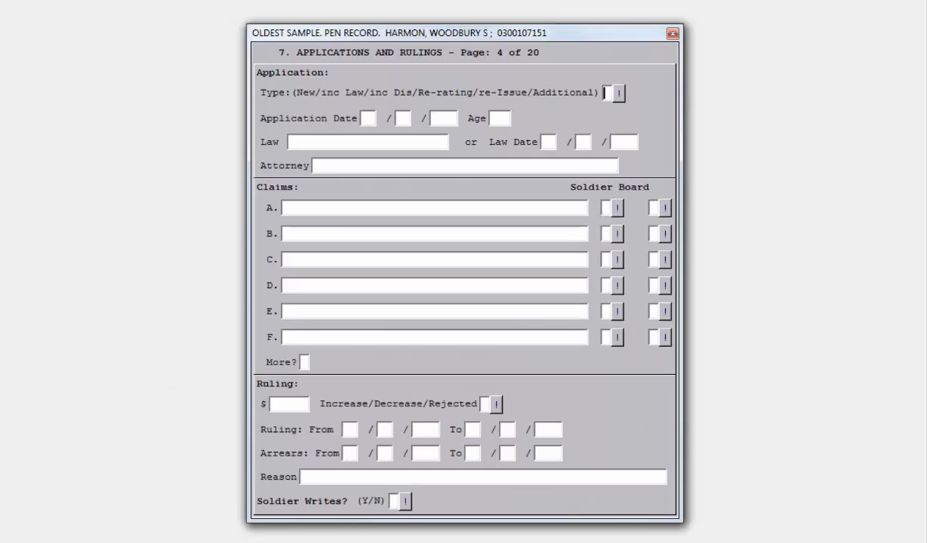
text(D120618)
text(79)
text(46)
Step: Enter the attorney's name and claim A, GSW R SHOULDER, marked X for soldier and board
click(314, 165)
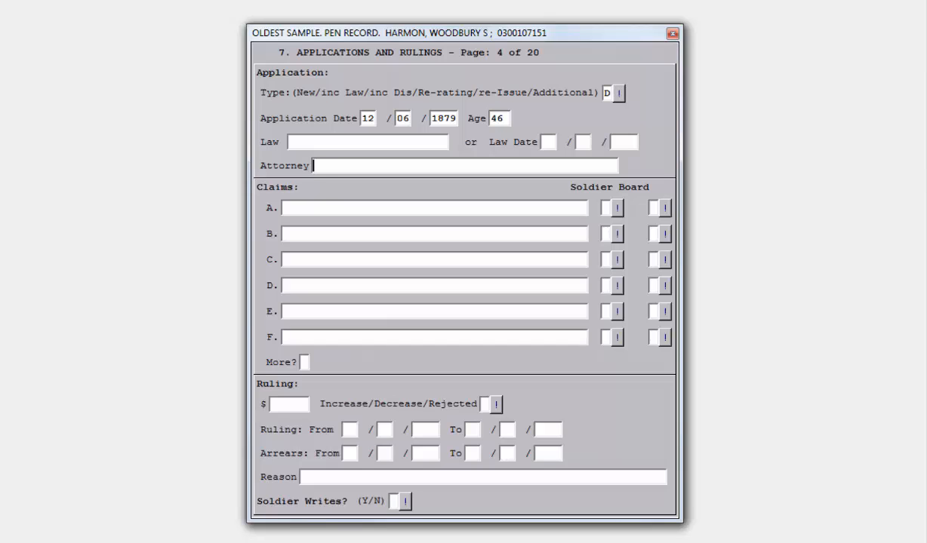
text(TREADWELL, BENJ F)
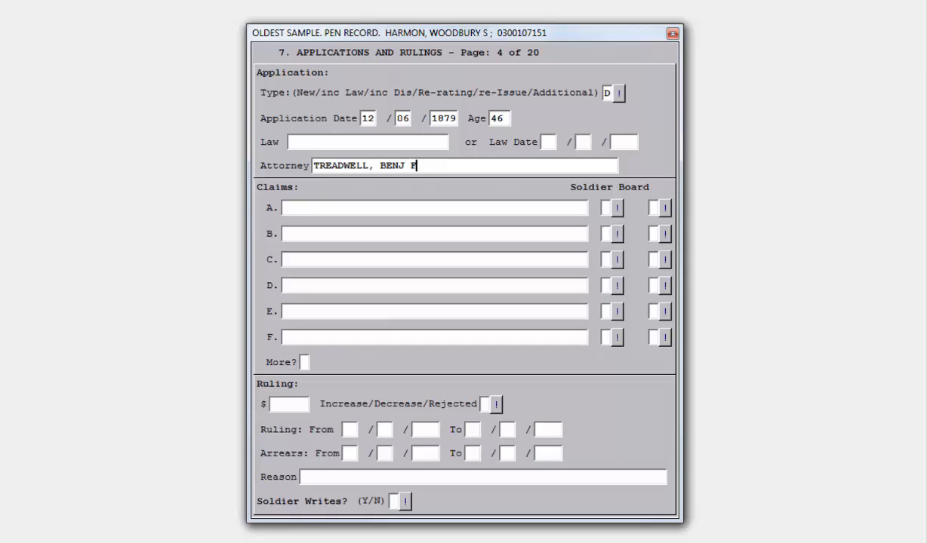
key(Tab)
text(GSW R S)
text(LDER)
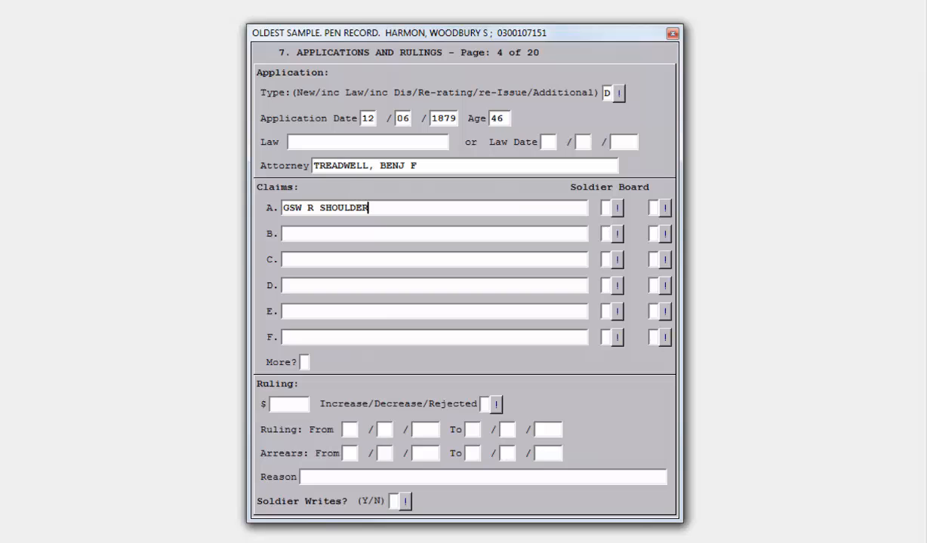
key(Tab)
text(XX)
Step: Record a $3 increase ruling starting from 03/03/1880
text(3)
key(Tab)
text(I03031880)
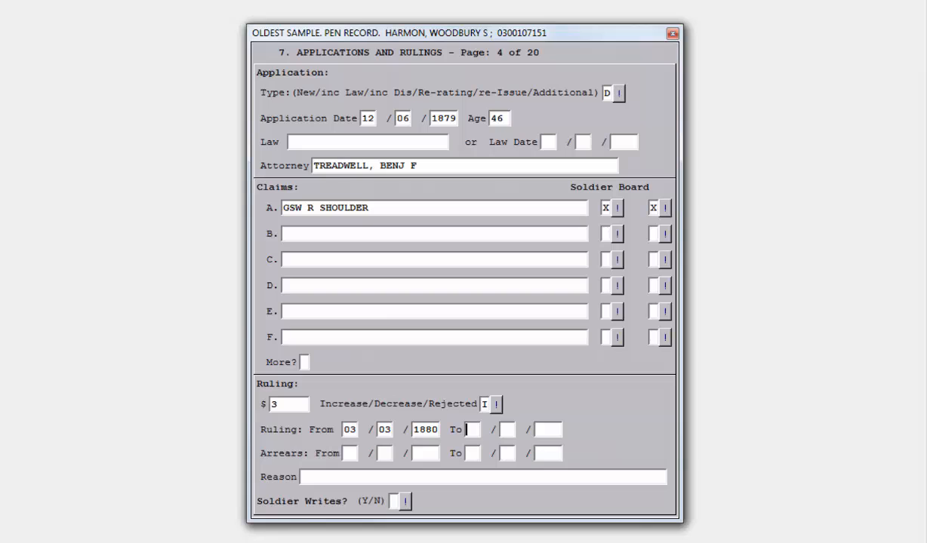
Step: Switch to screen 3 and, in the residence expansion, set residence 3's end date to 12/06/1879 with quality 9
key(F5)
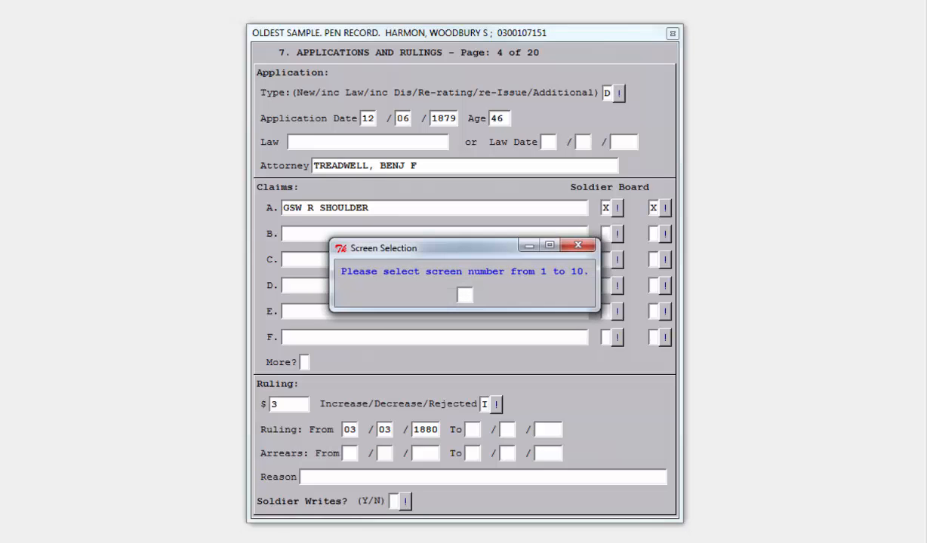
text(3)
key(Return)
key(Tab)
key(Tab)
key(Tab)
key(Tab)
key(Tab)
key(Tab)
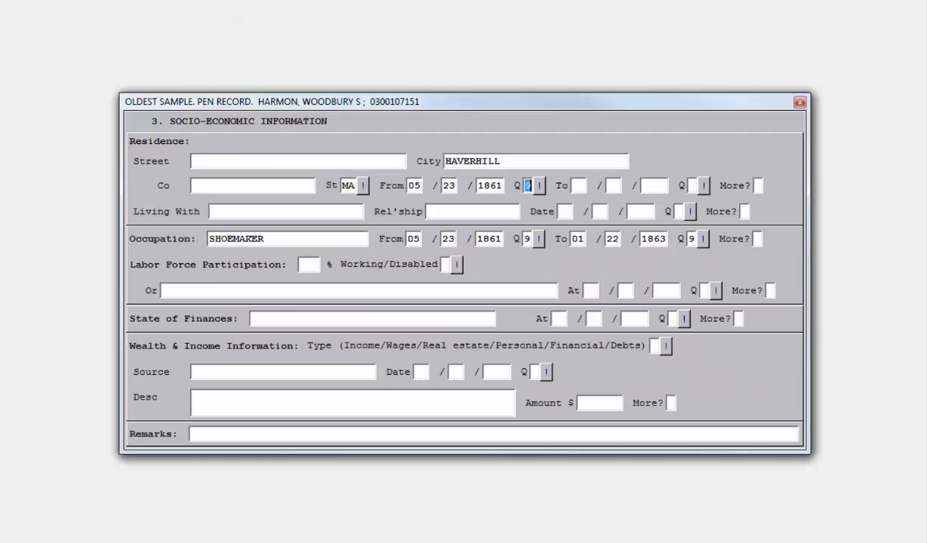
key(Tab)
key(Tab)
key(Tab)
key(Tab)
key(Tab)
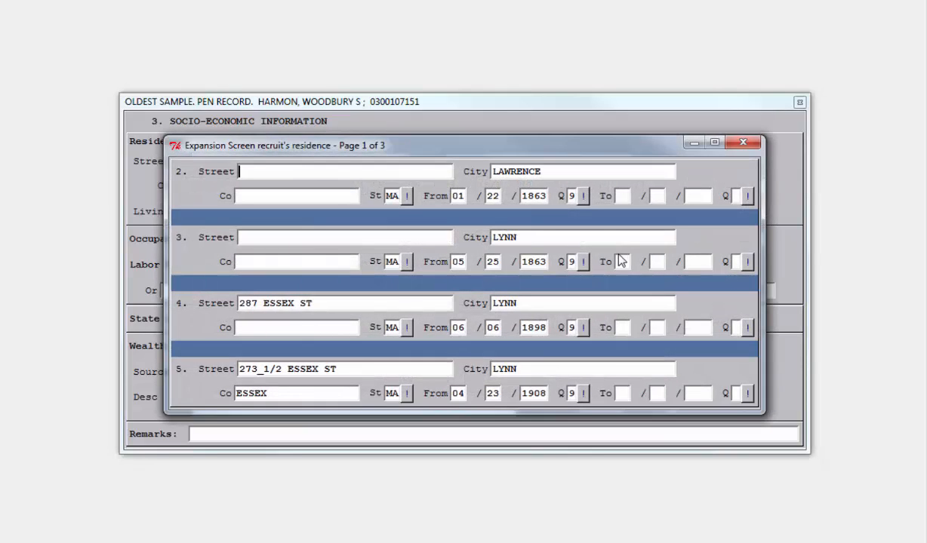
click(615, 261)
text(120618799)
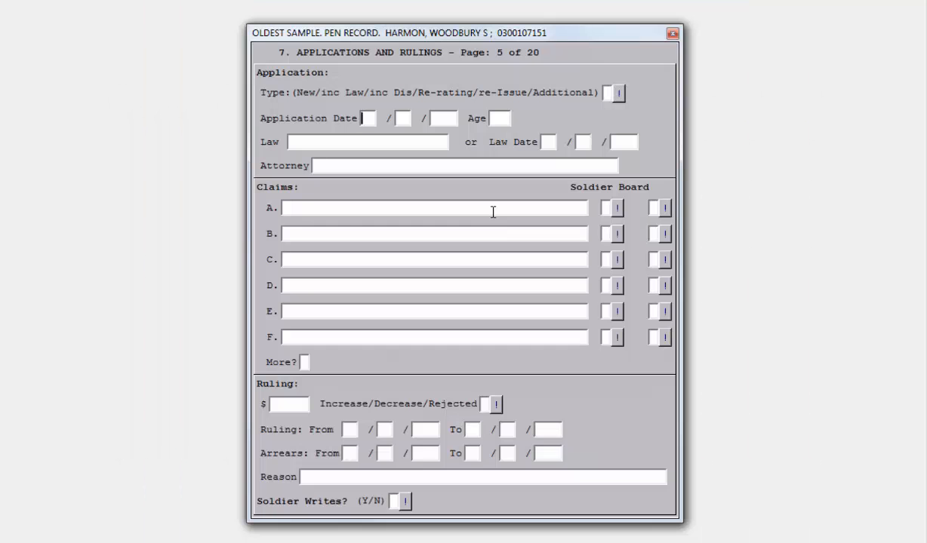
Step: On page 5, enter a type D application dated 12/12/1883 with age 50
text(12)
text(12188350)
text(D)
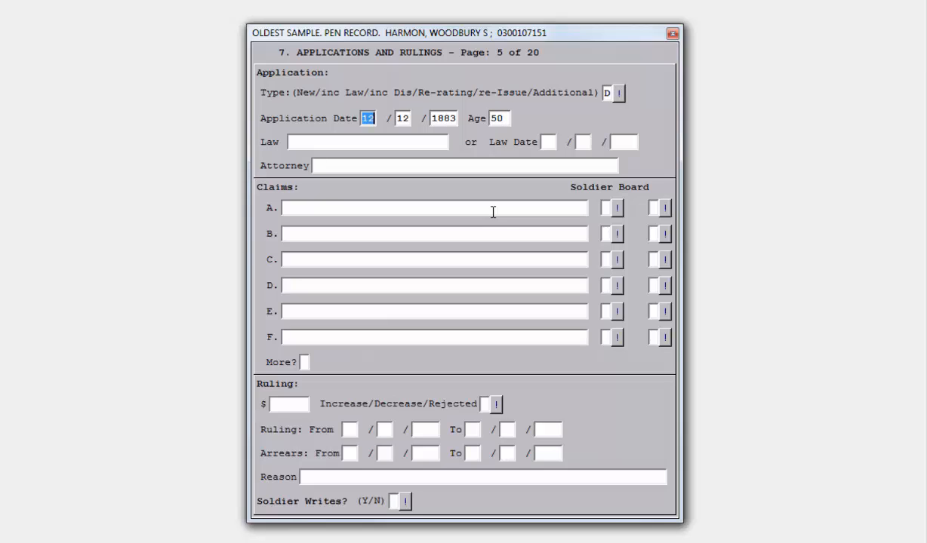
text(WARD, BENJ A)
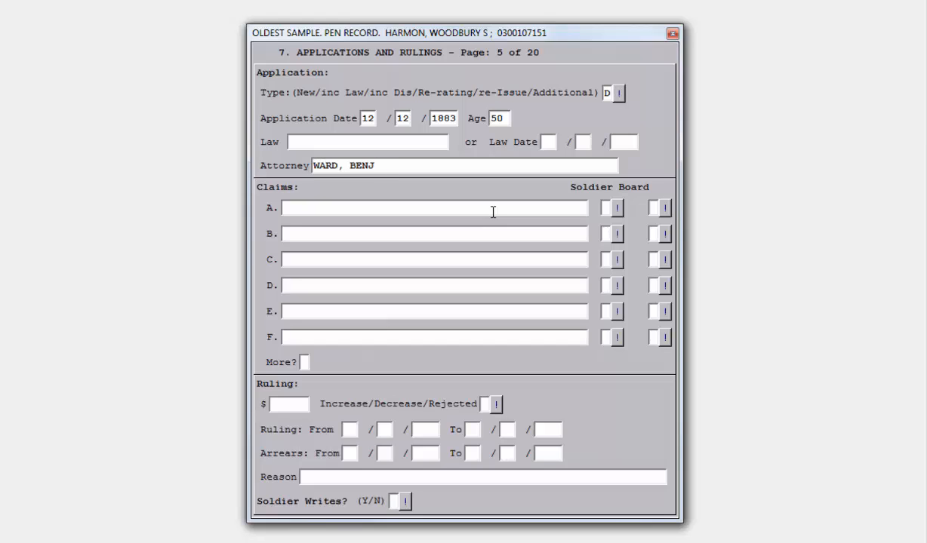
Step: Enter the attorney's name and claim A, GSW R SHOULDER, with X for soldier and board
key(Tab)
text(GSW R SHOULDER)
key(Tab)
text(XX)
Step: Record a $6 increase ruling from 04/23/1884 and set Soldier Writes to Y
key(Tab)
key(Tab)
key(Tab)
key(Tab)
key(Tab)
key(Tab)
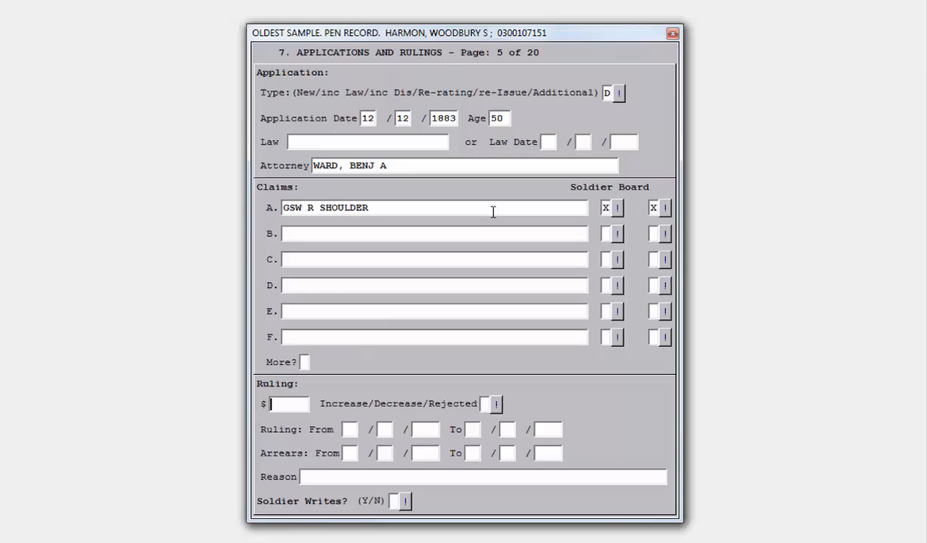
text(6)
key(Tab)
text(I04231)
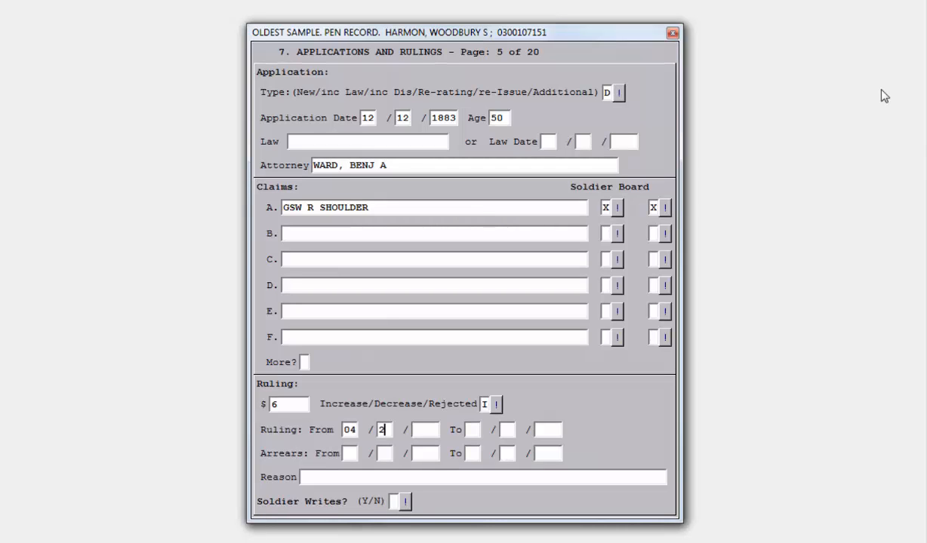
text(884)
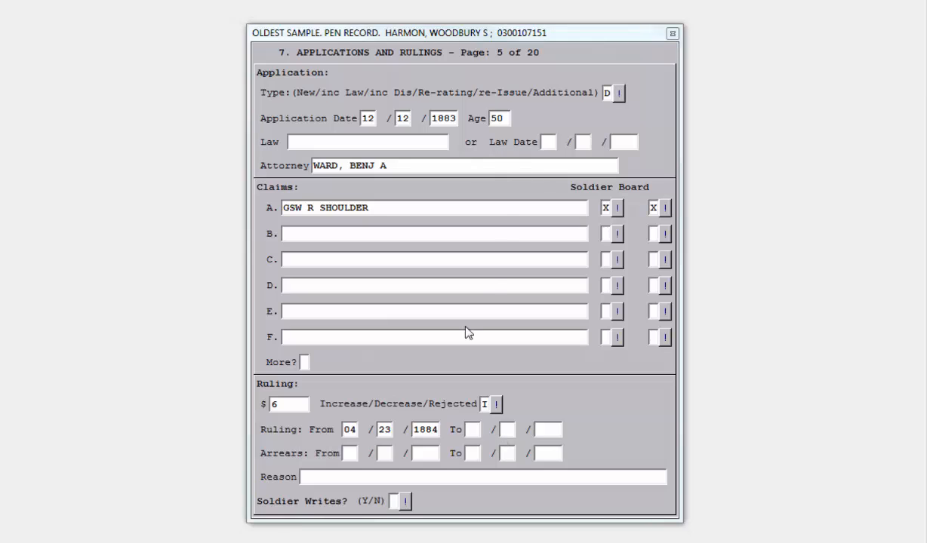
click(393, 501)
text(Y)
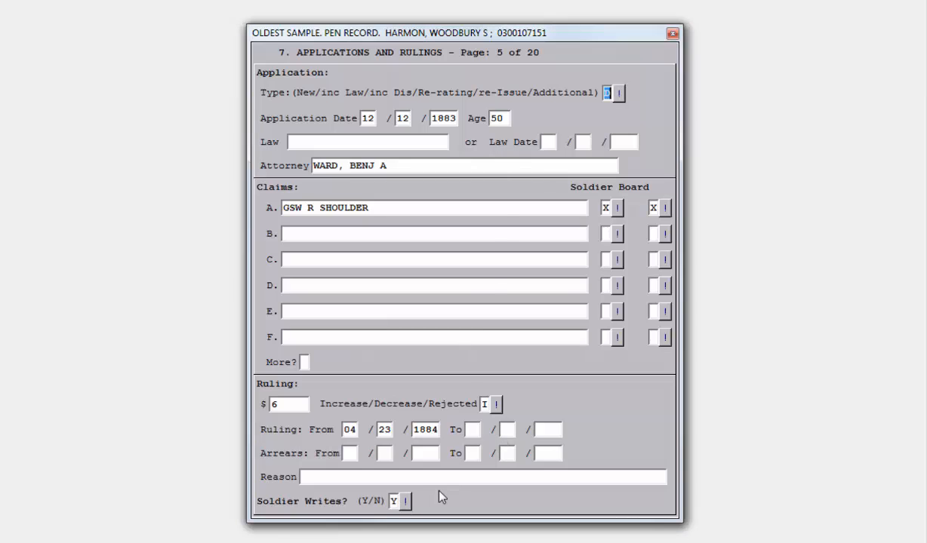
Step: Return to screen 3 and open the residence expansion screen
key(Escape)
text(3)
key(Return)
key(Tab)
key(Tab)
key(Tab)
key(Tab)
key(Tab)
key(Tab)
key(Tab)
key(Tab)
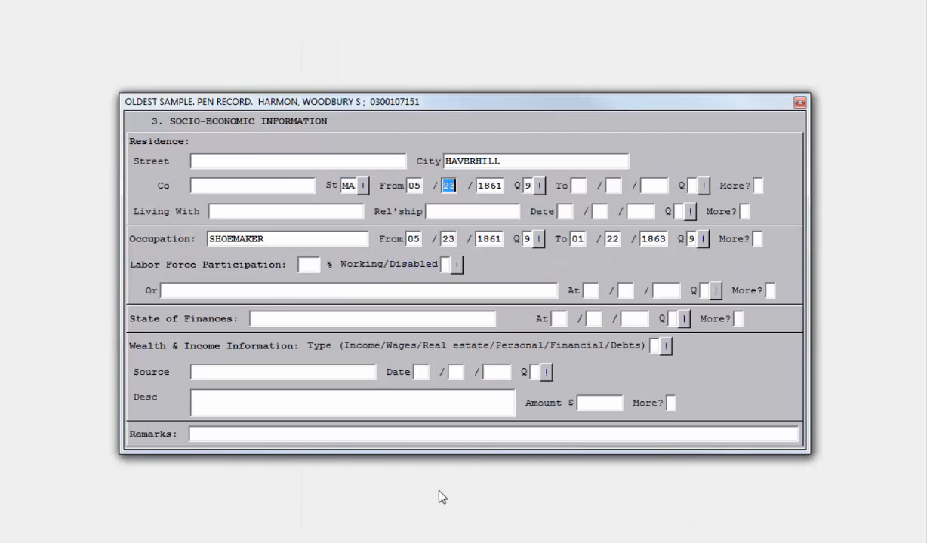
text(Y)
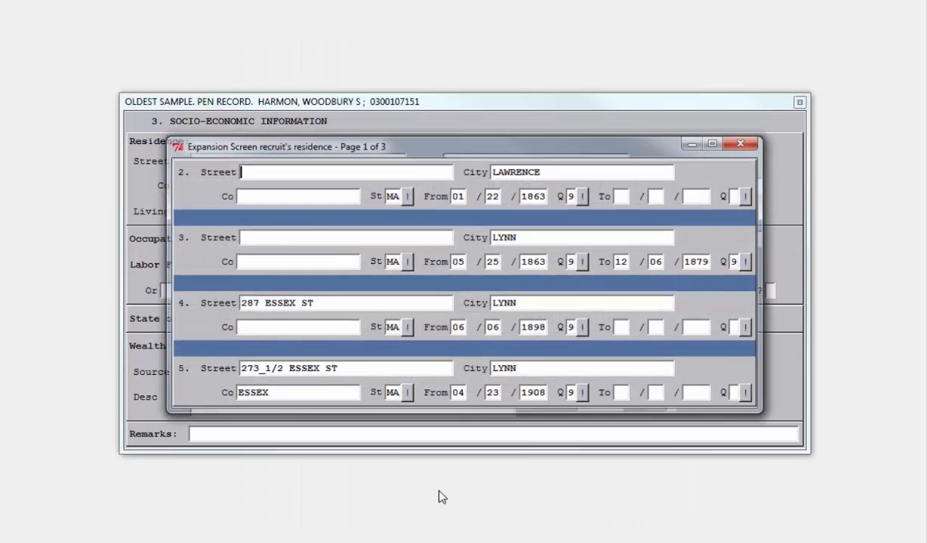
Step: On the expansion's second page, enter residence 7's street address and city LYNN
key(Page_Down)
key(Down)
key(Down)
text(24)
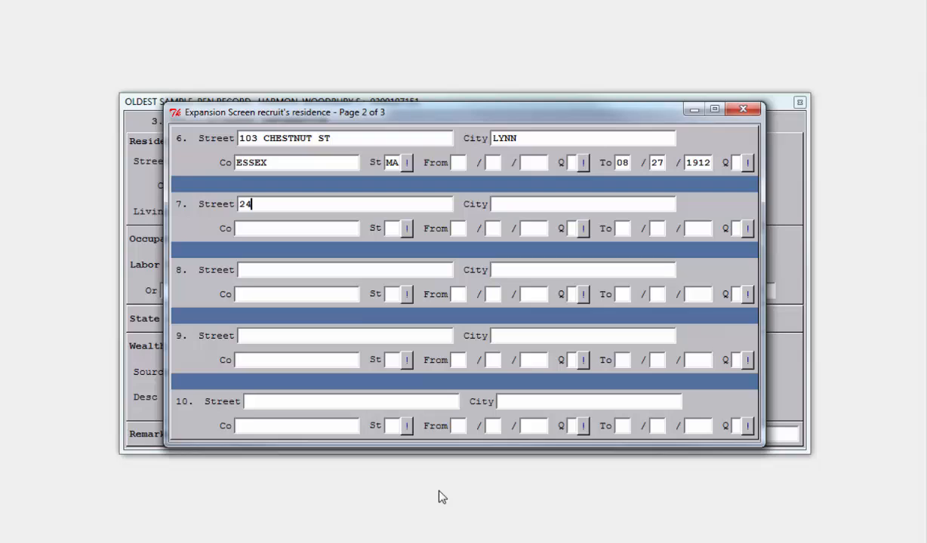
text( MARIANA ST)
key(Tab)
text(LYNN)
key(Tab)
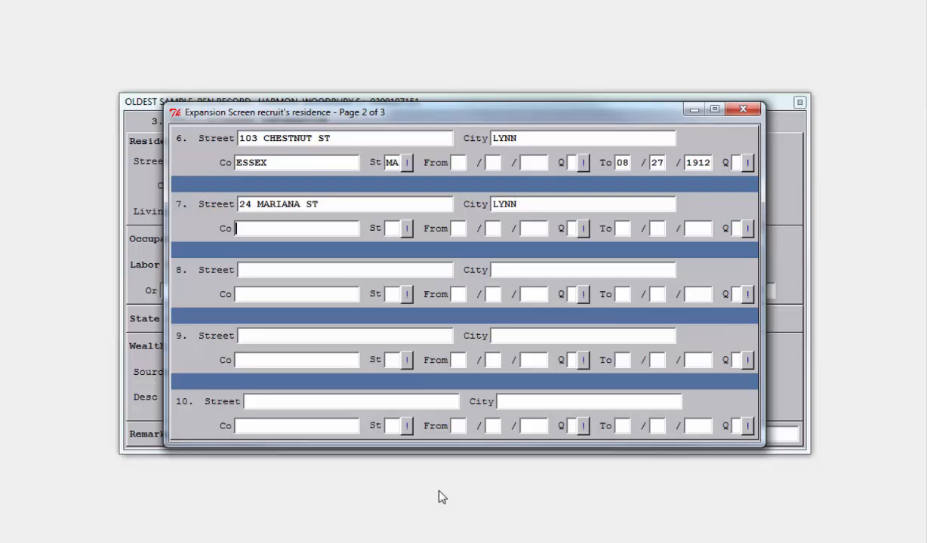
Step: Set residence 7's county to ESSEX, state MA, start date 12/12/1883 and quality 9
text(ESSEX)
key(Tab)
text(MA)
key(Tab)
text(12)
key(Tab)
text(12)
key(Tab)
text(1883)
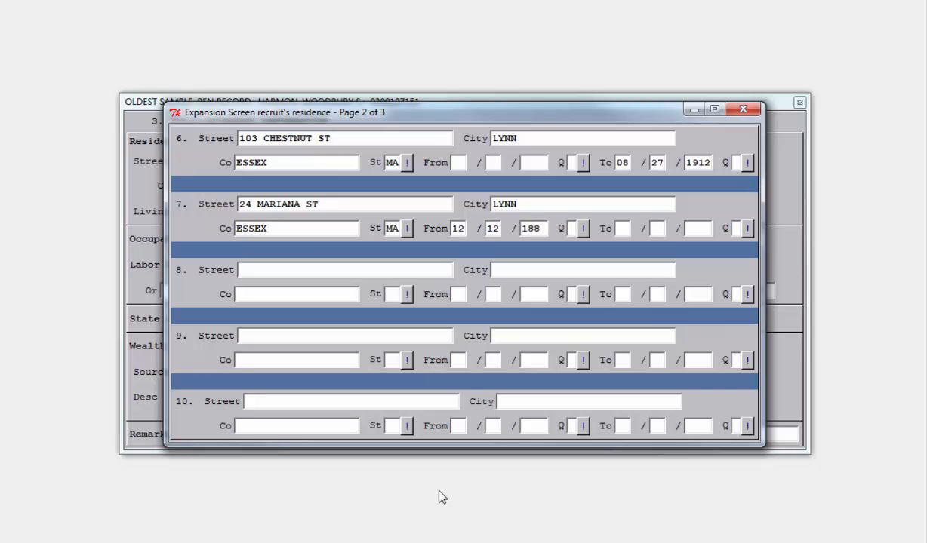
key(Tab)
text(9)
key(Tab)
Step: Add residence 8 with its street address in LYNN, ESSEX, MA, from 11/22/1887 with quality 9
text(81 C)
text(HESTNUT)
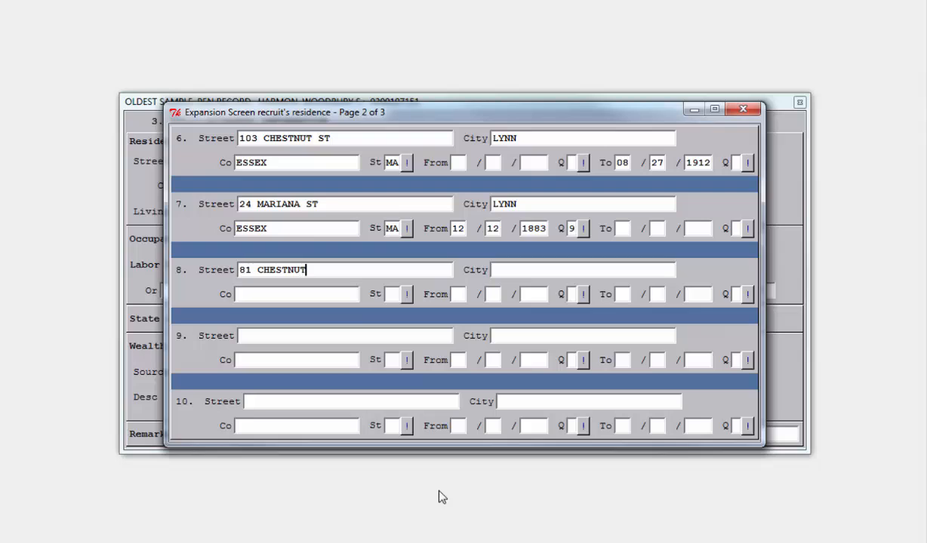
text( ST)
key(Tab)
text(LYNN)
key(Tab)
text(ESSEX)
key(Tab)
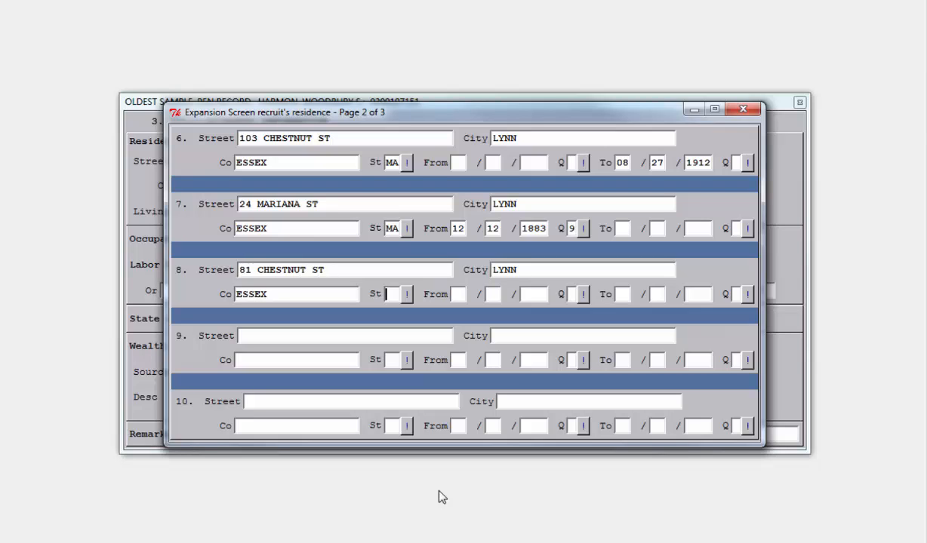
text(MA)
key(Tab)
text(112218879)
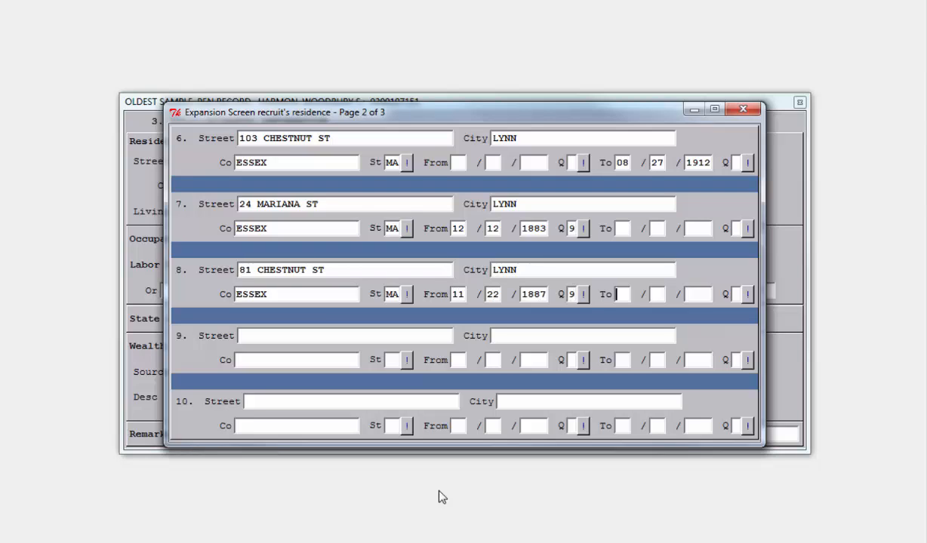
Step: Close the residence expansion and open the occupation expansion screen
key(Escape)
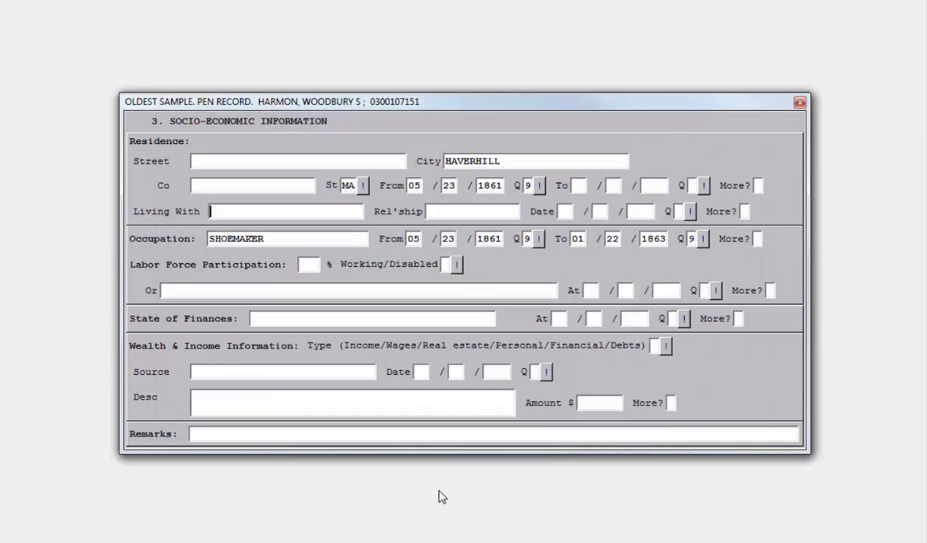
key(Down)
key(Tab)
key(Tab)
key(Tab)
key(Tab)
key(Tab)
key(Tab)
key(Tab)
key(Tab)
key(Tab)
key(Return)
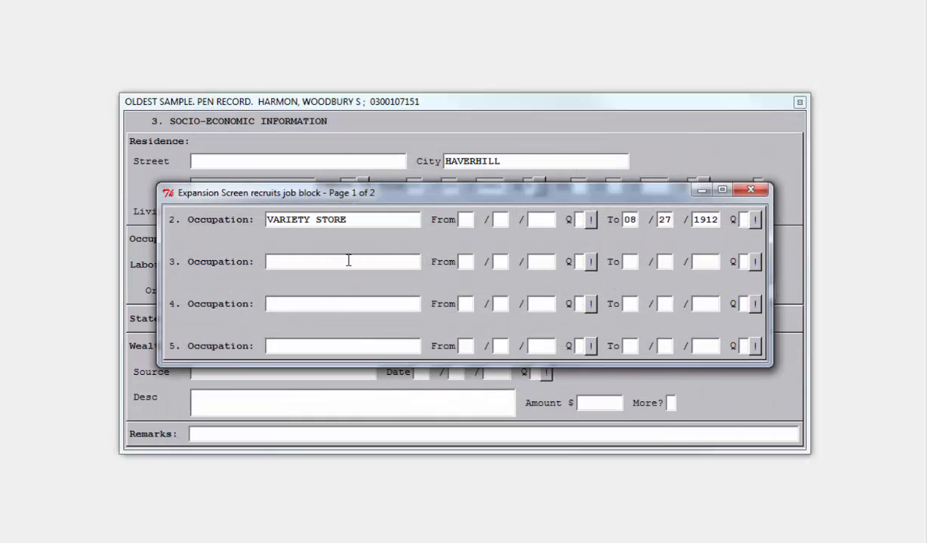
Step: Add occupation 3, HAND HEEL SHAVING, starting 11/22/1887 with quality 2
click(348, 260)
text(HAND HEEL SHAVING)
key(Tab)
text(112218872)
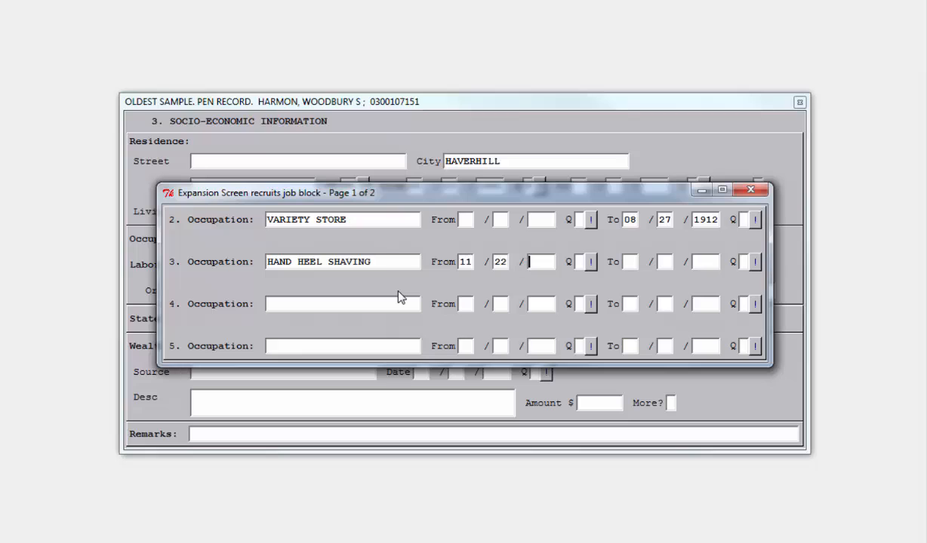
Step: Add occupation 4, RUNNING A MCKAY NAILOR, starting 11/22/1887 with quality 2
click(398, 297)
text(RUNNING A)
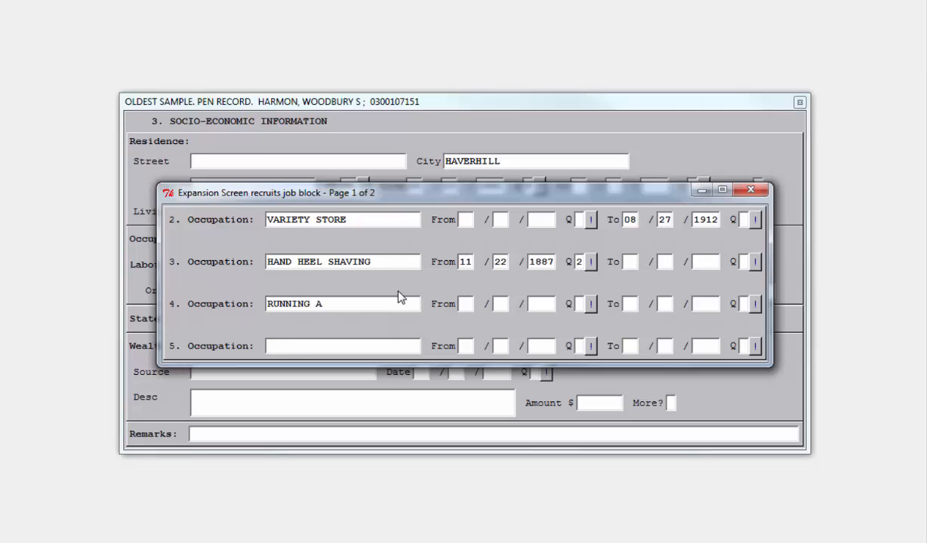
text( MCKAY NAILOR)
key(Tab)
text(11221887)
text(2)
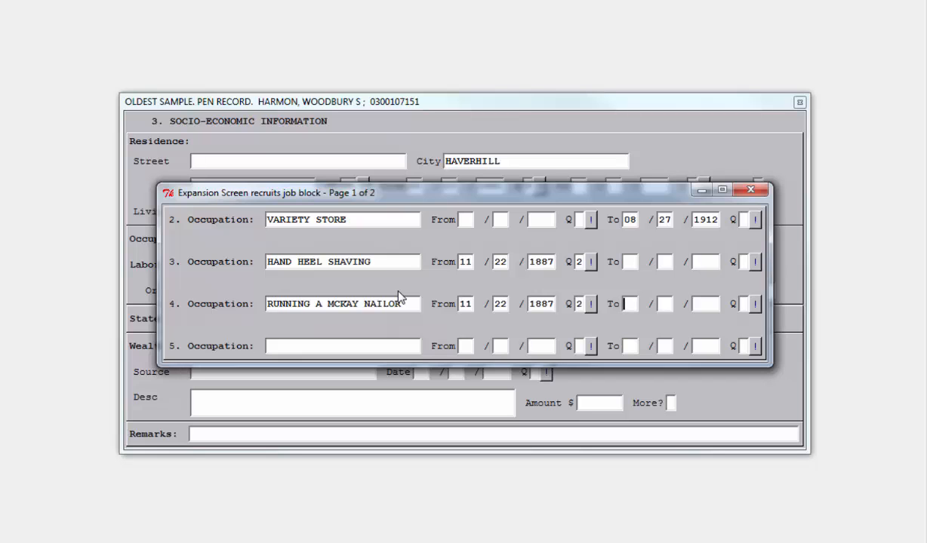
Step: Close the occupation expansion and record the recruit as disabled, CANNOT WORK AT MANUAL LABOR, at 09/--/1886 quality 1
key(Escape)
key(Tab)
text(D)
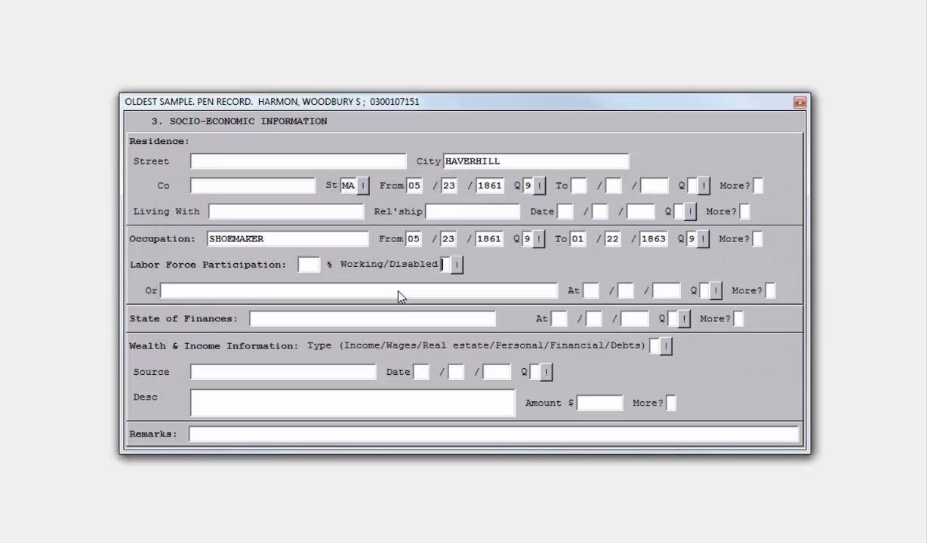
key(Tab)
text(CANNOT WOR)
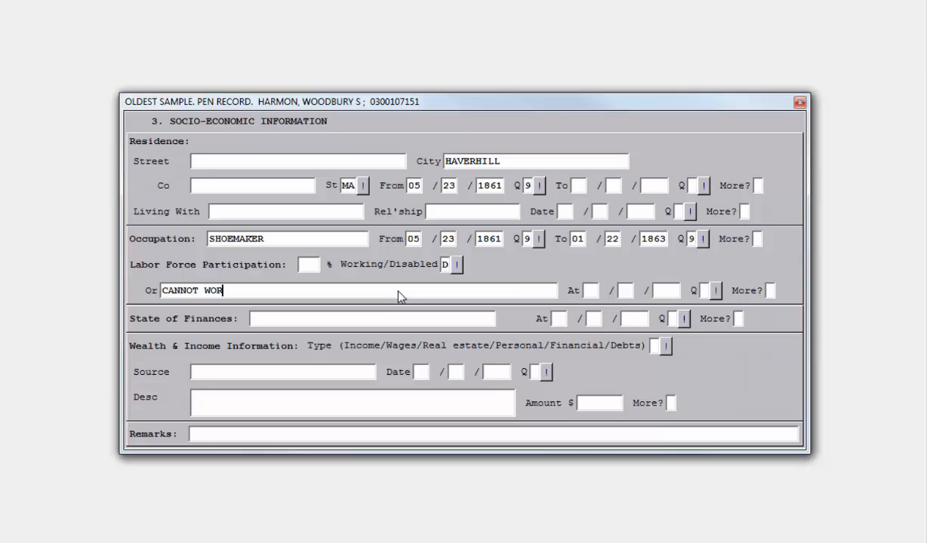
text(K AT MANUAL LABOR)
key(Tab)
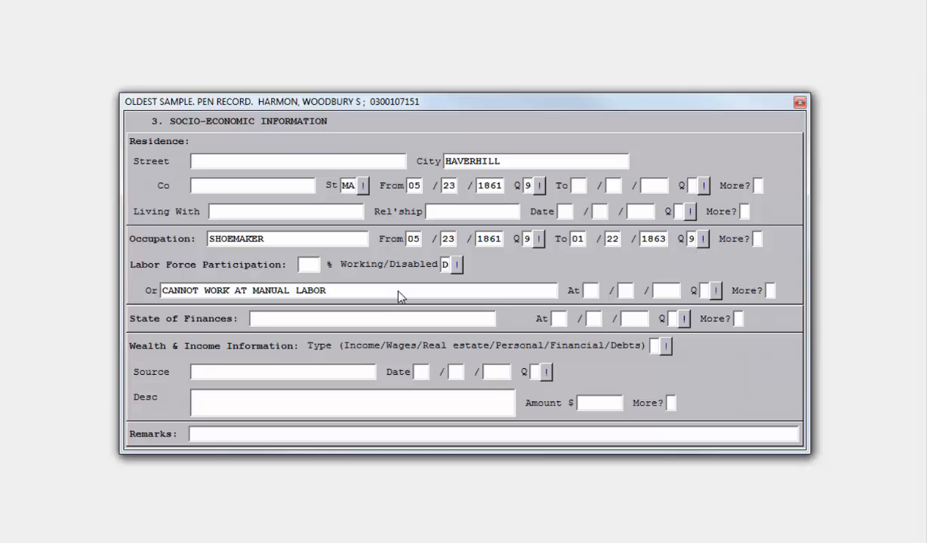
text(09--18861)
Step: Go to screen 7, applications and rulings, page 6, and enter application date 10/13/1888
key(F2)
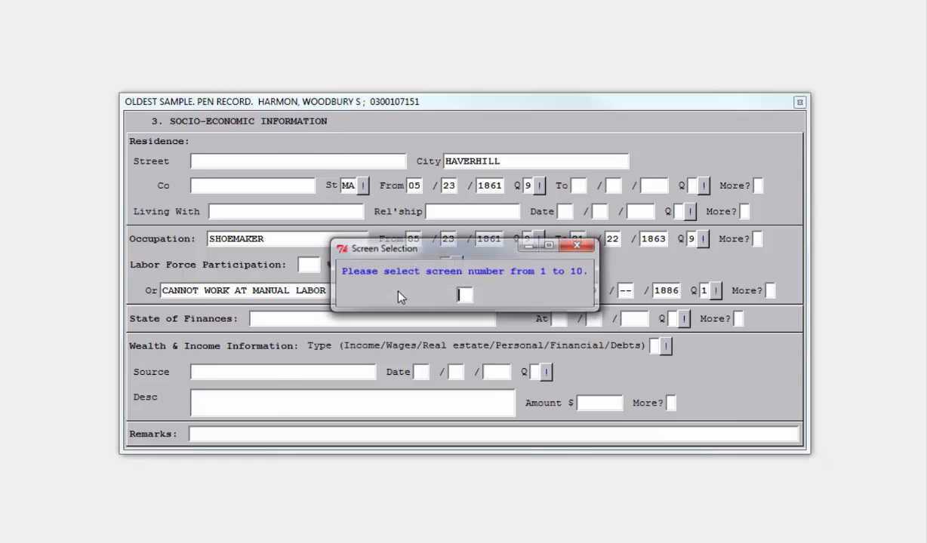
text(7)
key(Return)
key(Page_Down)
key(Page_Down)
key(Page_Down)
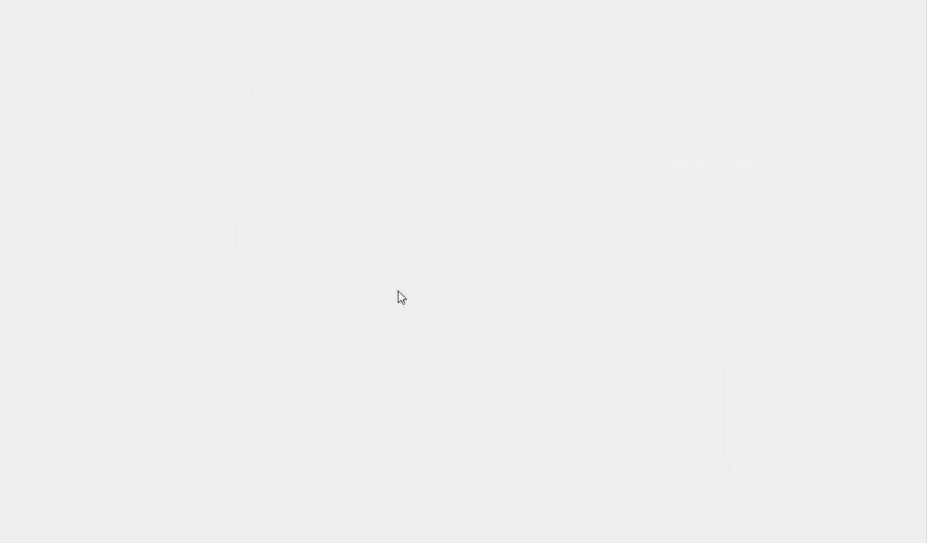
key(Page_Down)
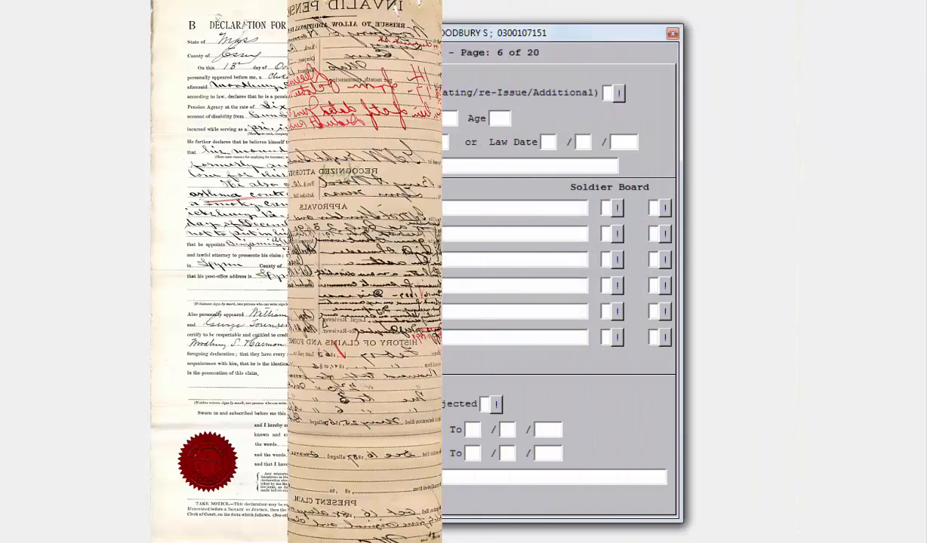
text(10 / 13 / 1888)
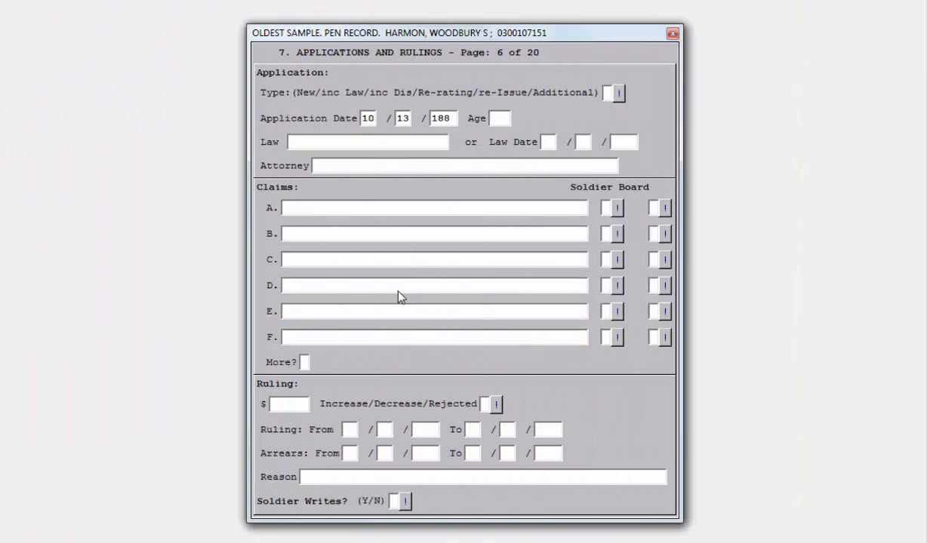
Step: Set the applicant's age to 55 and enter the attorney's name
key(Tab)
key(Tab)
text(55)
key(Tab)
key(Tab)
text(WARD, BENJ A)
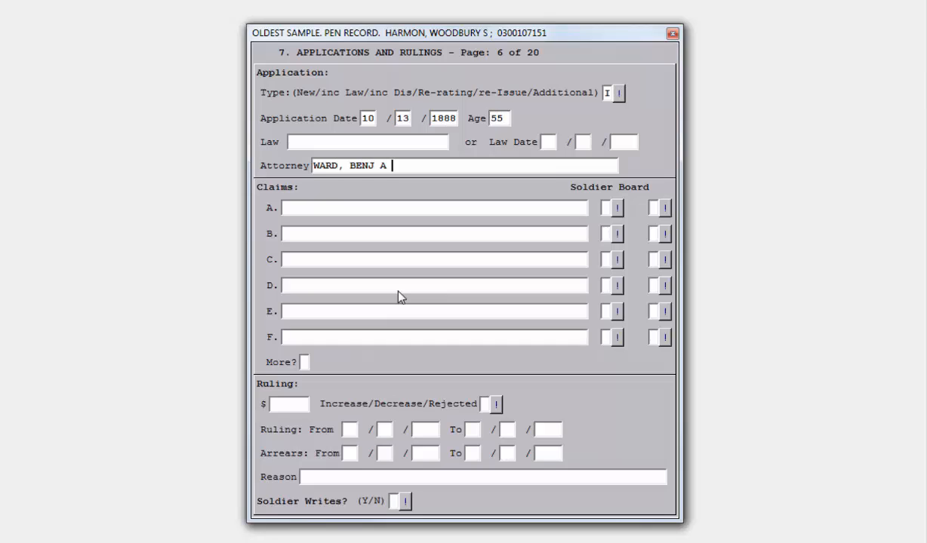
Step: Add claim A, GSW R SHOULDER, marked for both soldier and board
key(Tab)
text(GSW R SHOULDER)
key(Tab)
text(X)
key(Tab)
key(shift+Tab)
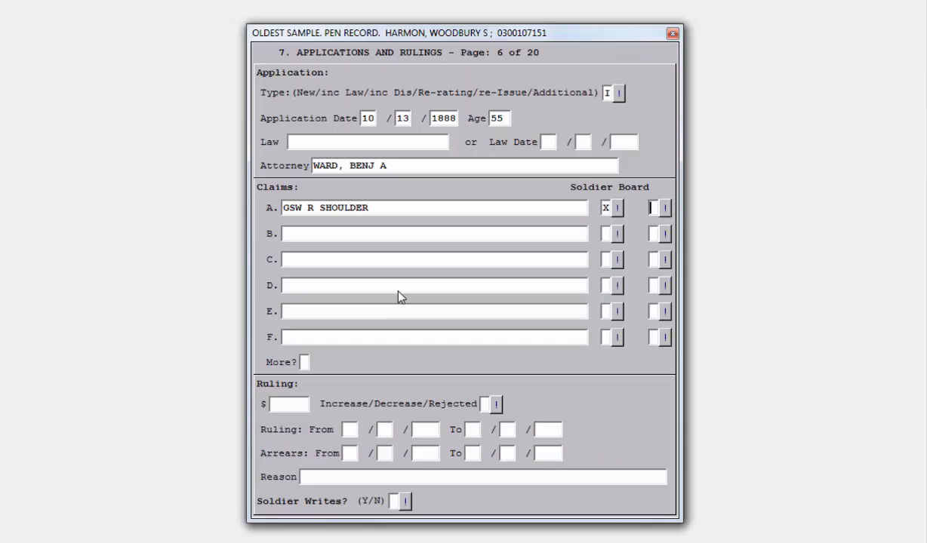
text(X)
text(CARDI)
text(AC S)
Step: Add claim B, CARDIAC ASTHMA, marked for both soldier and board
key(BackSpace)
text(ASTHMMA)
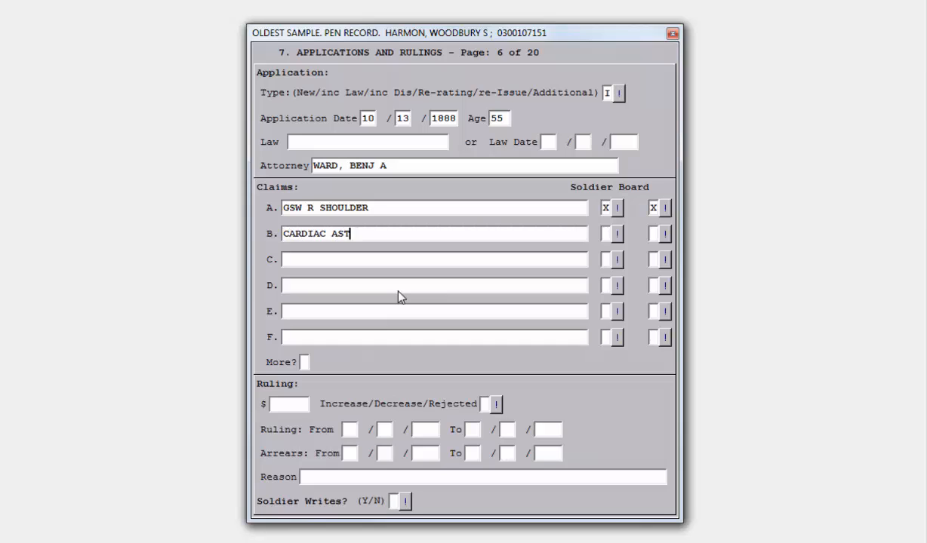
key(Tab)
text(XX)
key(Up)
key(Left)
key(BackSpace)
key(Down)
Step: Add claim C, DISEASE OF HEART, marked for the soldier
text(DISEASE OF HEART)
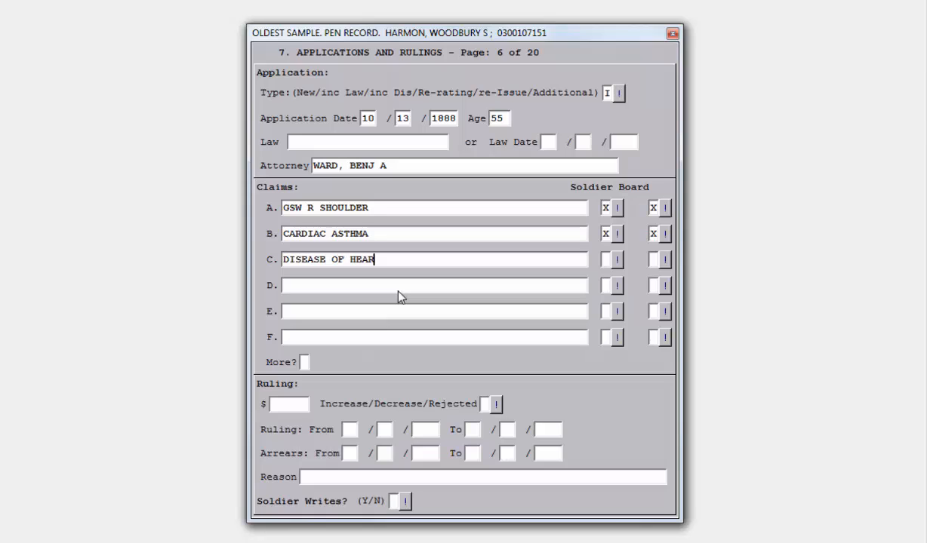
key(Tab)
text(X)
Step: Add claim D, DYSPNOEIC BREATHING, marked for the soldier
key(Tab)
text(DYSPNOEIZ)
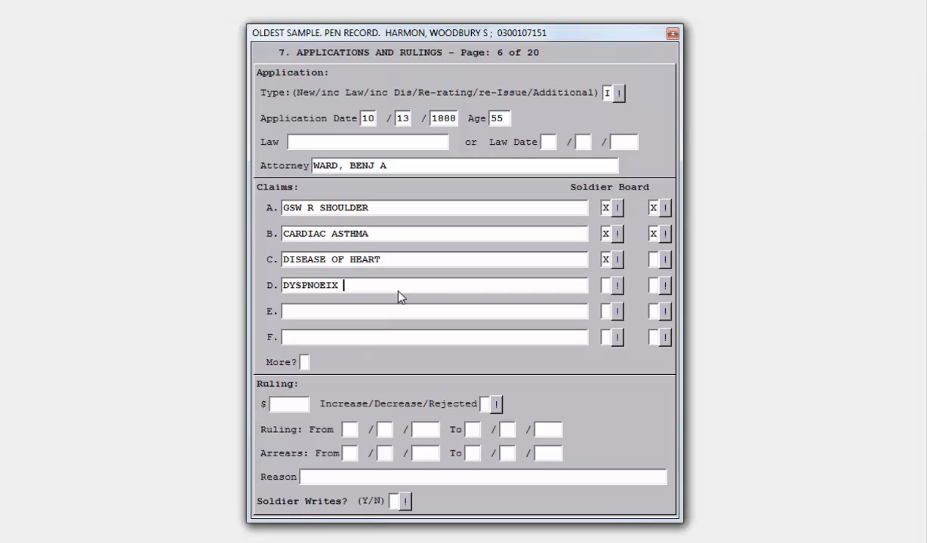
key(BackSpace)
text(C BREATHING)
key(Tab)
text(X)
key(Tab)
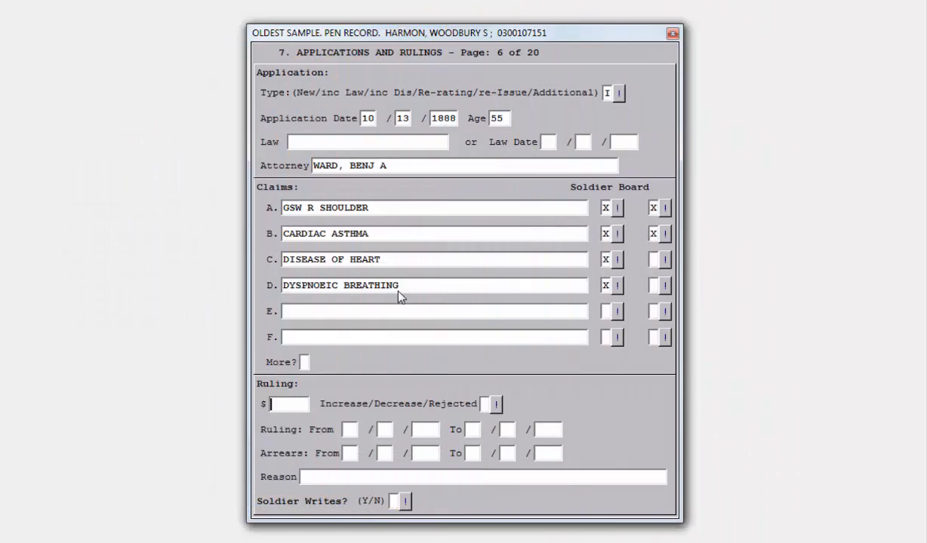
Step: Enter the ruling of $14, increase, effective from 12/16/1887
text(14)
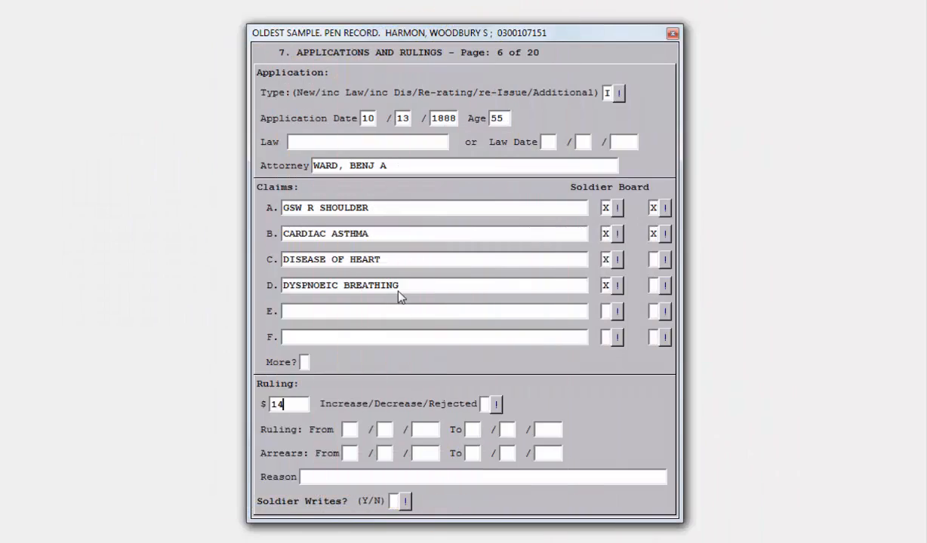
key(Tab)
text(I12161)
text(887)
Step: On page 7, enter an application of type I dated 10/13/1888 and a ruling of $17, increase, from 10/01/1890
key(Page_Down)
text(I10131)
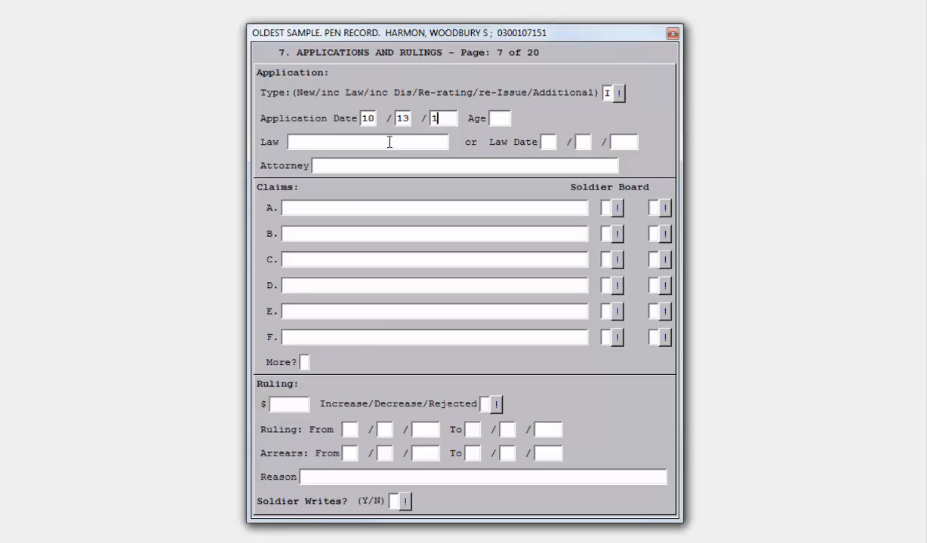
text(888)
key(Up)
key(Up)
key(Up)
key(Up)
key(Up)
key(Up)
text(1)
text(7I10)
text(011890)
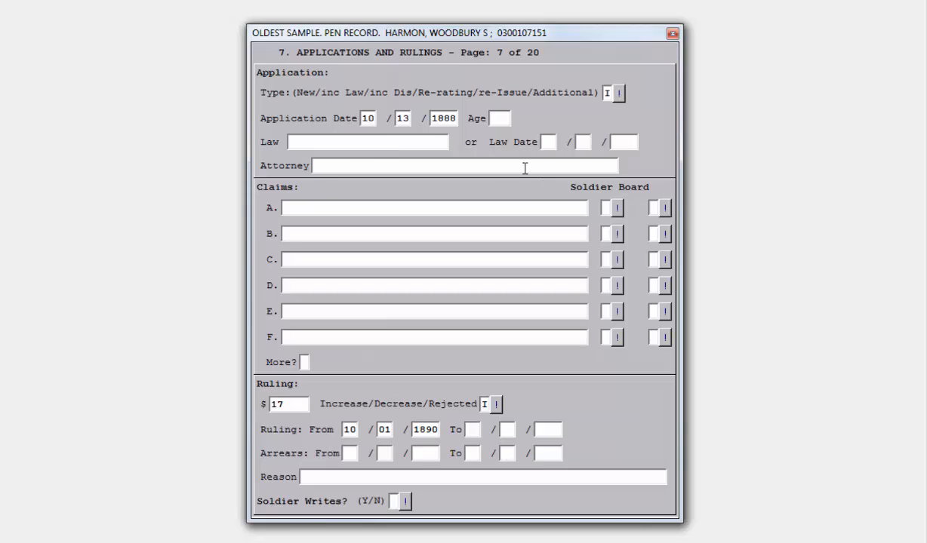
Step: Enter the attorney's name and claims GSW R SHOULDER, CARDIAC ASTHMA, DISEASE OF HEART and DYSPNOEIC BREATHING with their marks
click(524, 169)
text(WARD, BENJ A)
key(Tab)
text(GSW R SHOULDER)
key(Tab)
text(X)
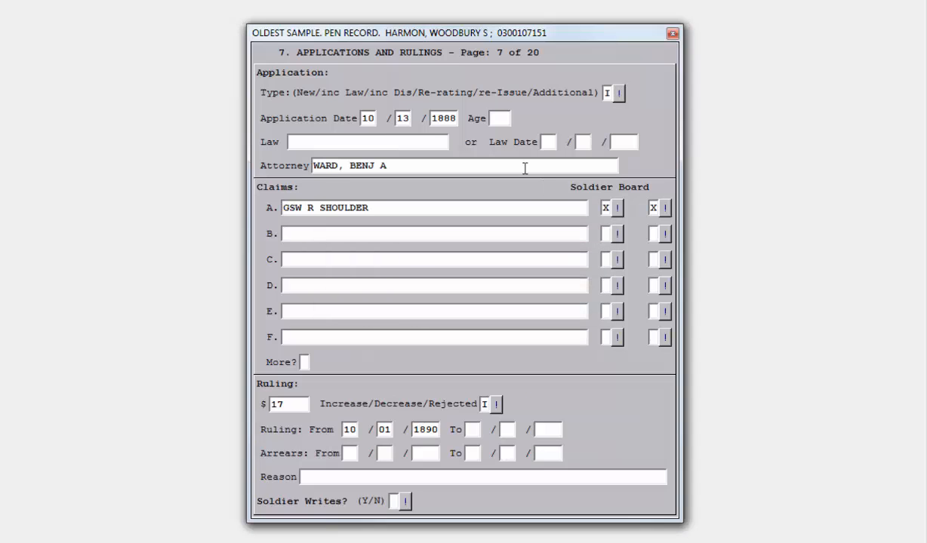
text(XCARDIAC ASTHMA	XXDISEASE OF HEART	X	DYSPNOEIC BREATHING	X)
key(Tab)
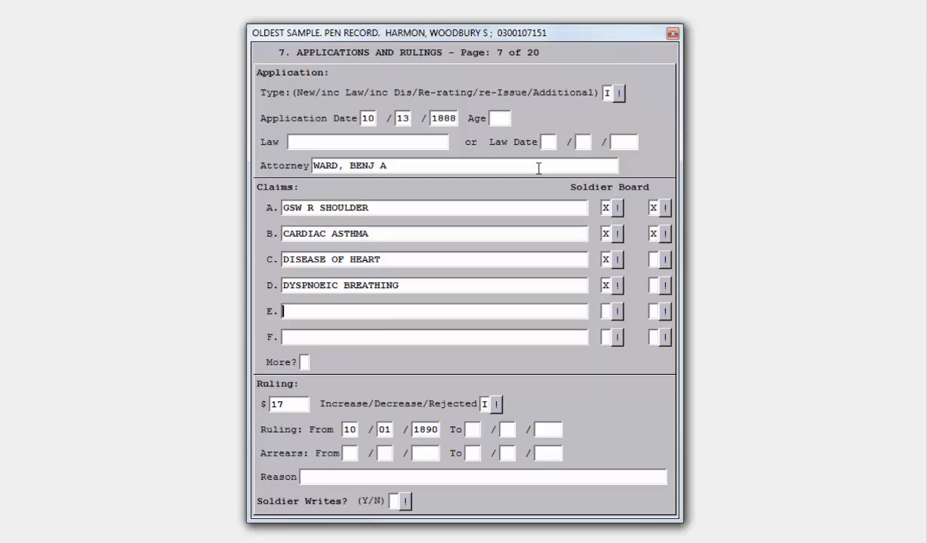
Step: Set Soldier Writes to Y for this application
key(Down)
key(Down)
key(Down)
key(Down)
key(Down)
key(Down)
key(Down)
text(Y)
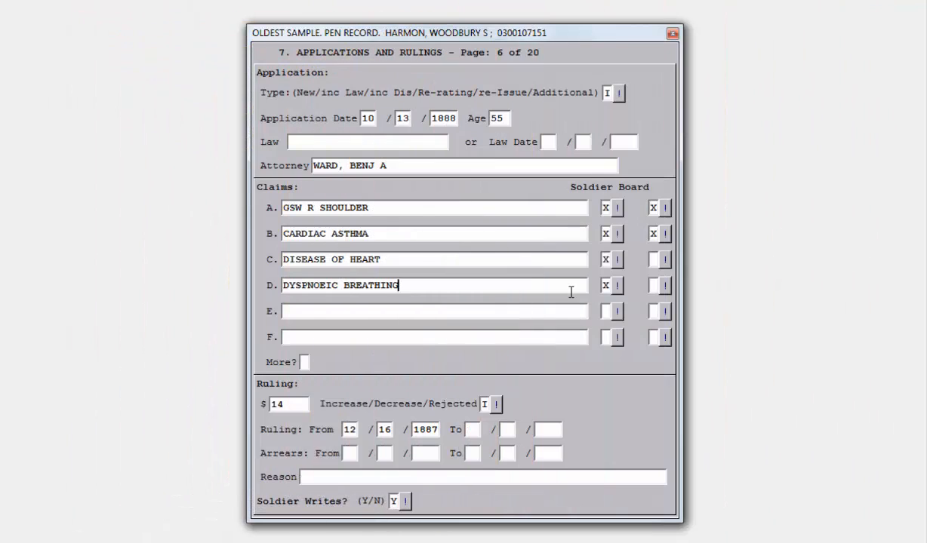
Step: Return to socio-economic screen 3, flag more residences and open the residence expansion
key(Escape)
text(3)
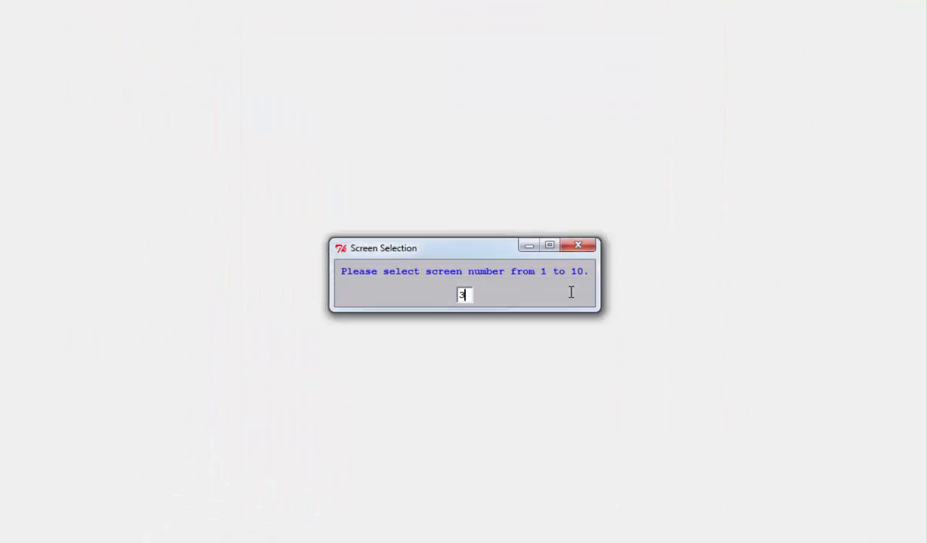
key(Return)
key(Tab)
key(Tab)
key(Tab)
key(Tab)
key(Tab)
key(Tab)
key(Tab)
key(Tab)
key(Tab)
key(Tab)
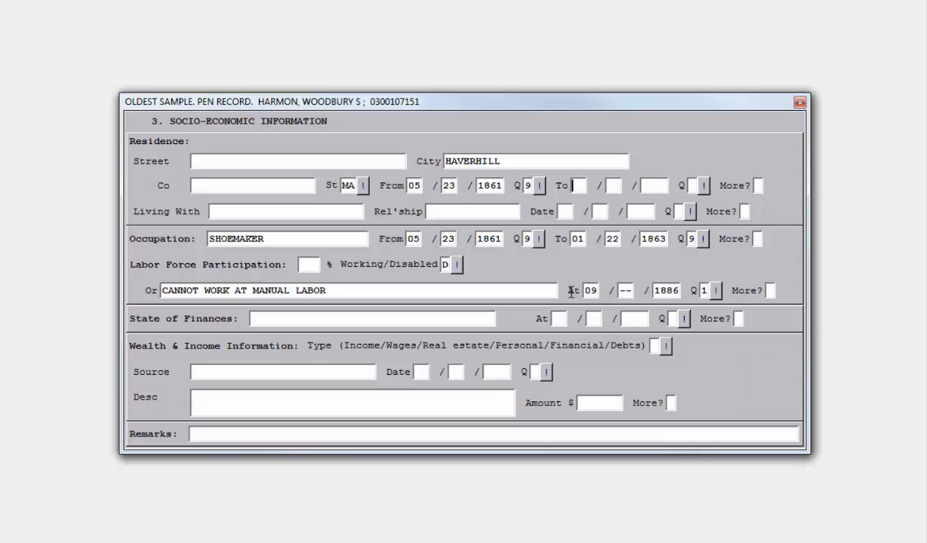
text(y)
key(Page_Down)
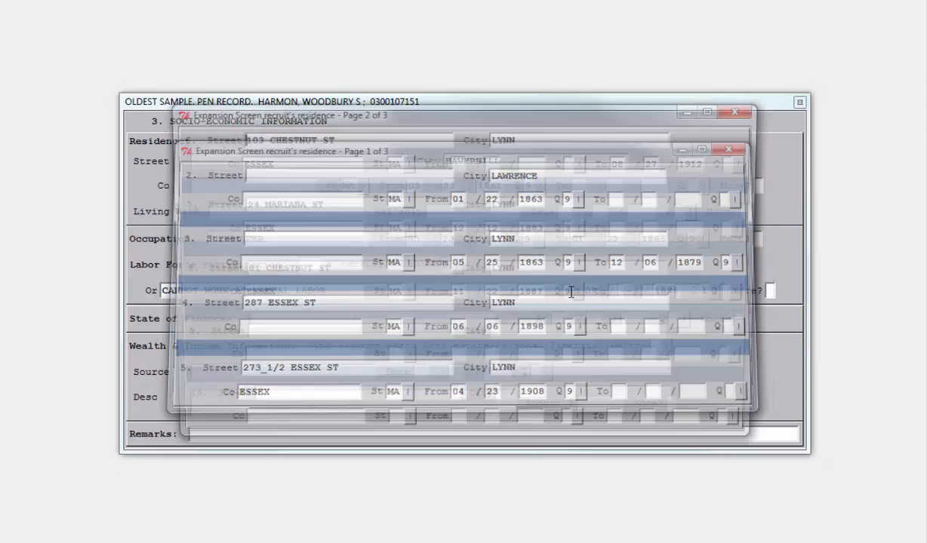
key(Down)
key(Down)
key(Down)
key(Down)
key(Down)
key(Down)
text(1)
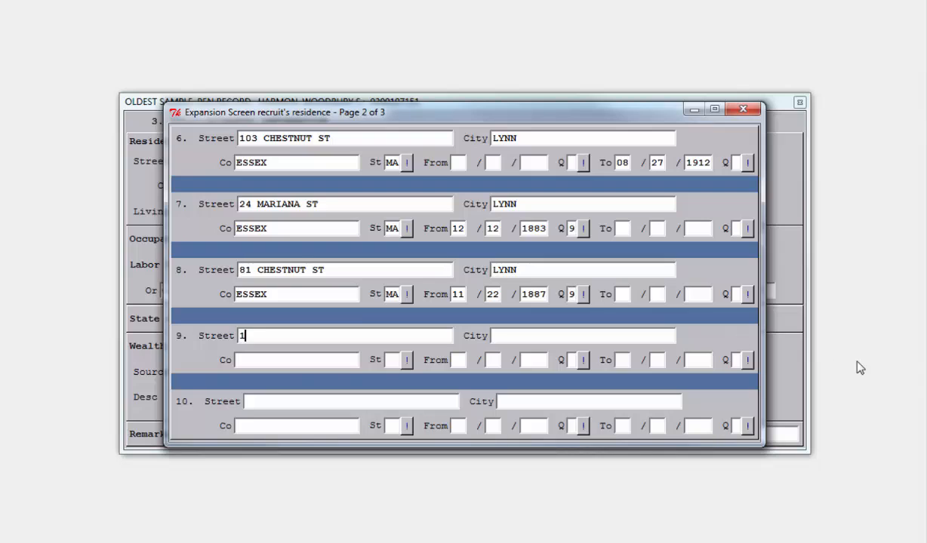
text(99 CHESTNUT ST)
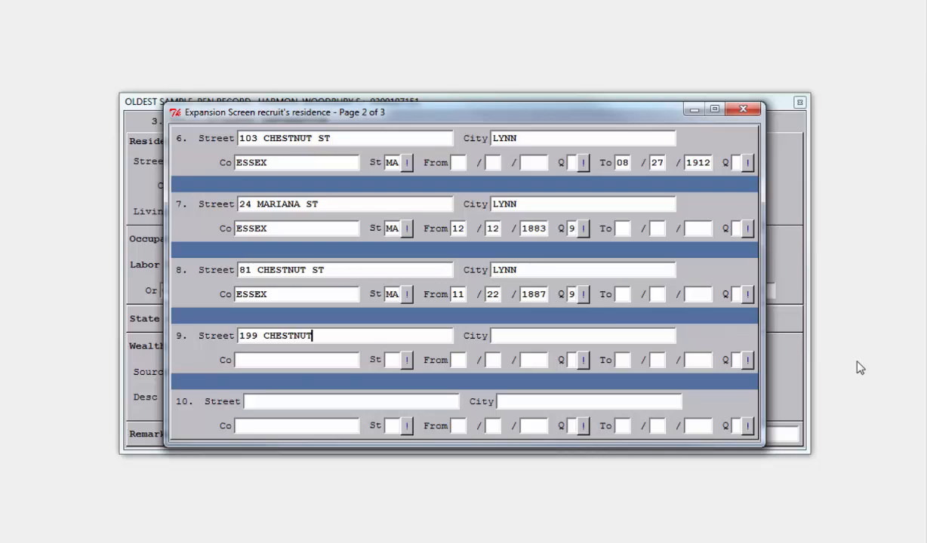
Step: Set residence 9 to LYNN, ESSEX, MA, from 10/13/1888 with quality 9
key(Tab)
text(LYNN)
key(Tab)
text(ESSEX)
key(Tab)
text(MA)
key(Tab)
text(10)
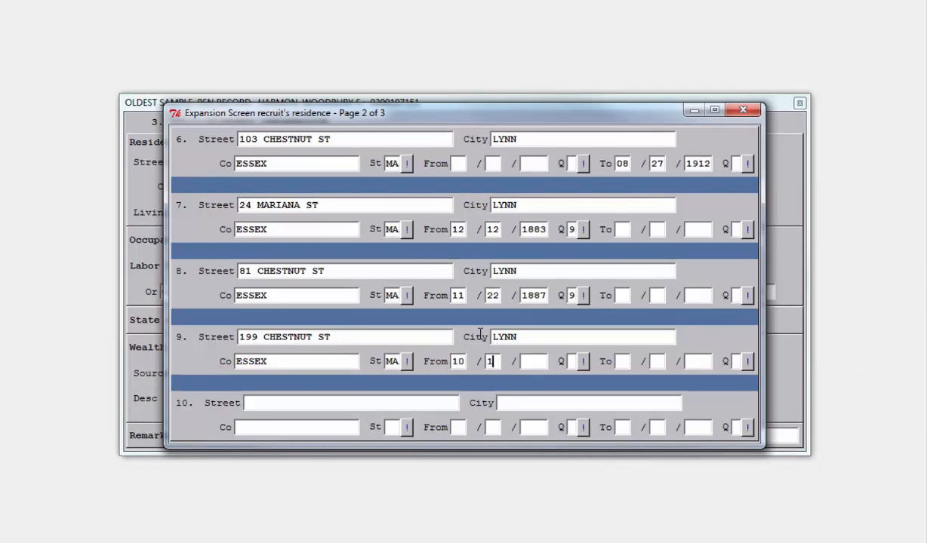
key(Tab)
text(13)
key(Tab)
text(1888)
key(Tab)
text(9)
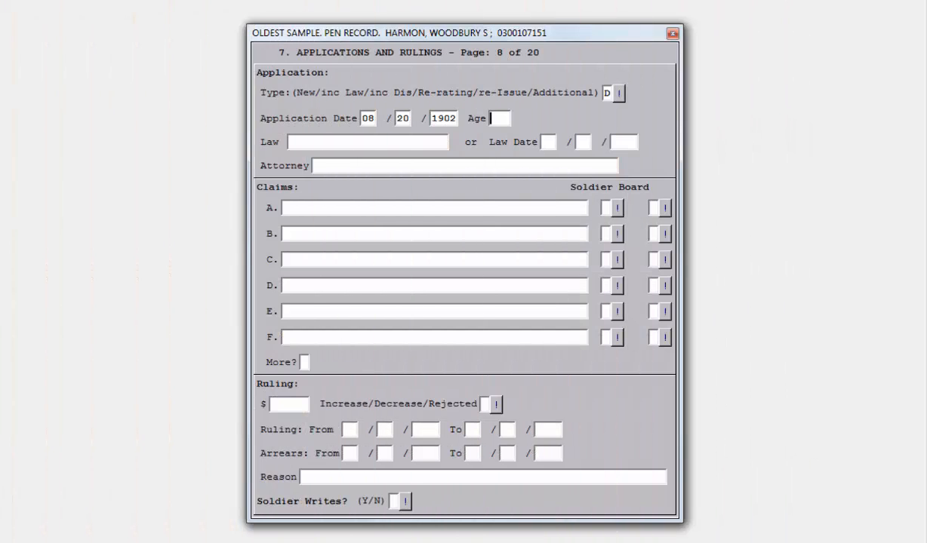
Step: On application page 8, set age 70, enter the attorney's name and override the name-format warning
text(70)
key(Tab)
key(Tab)
text(TOLMAN, (AND)
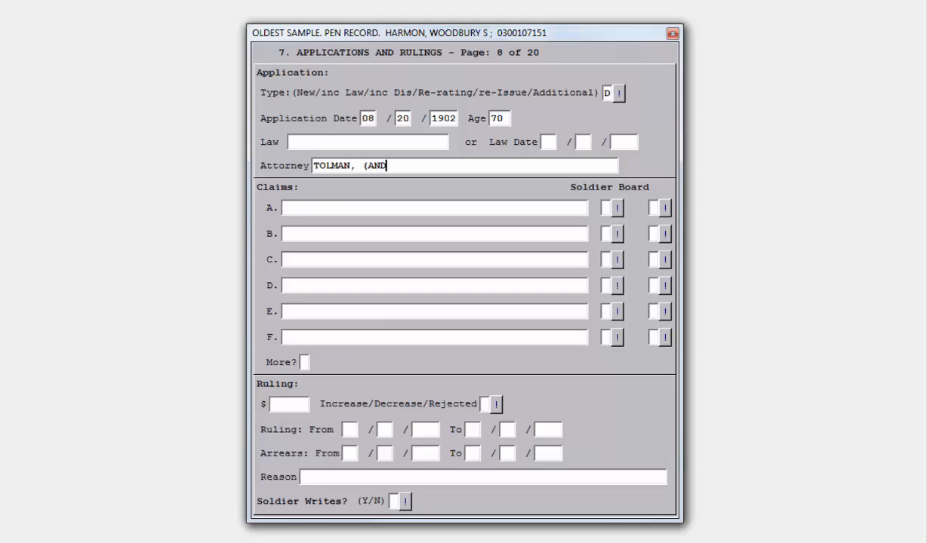
text( CO))
key(Tab)
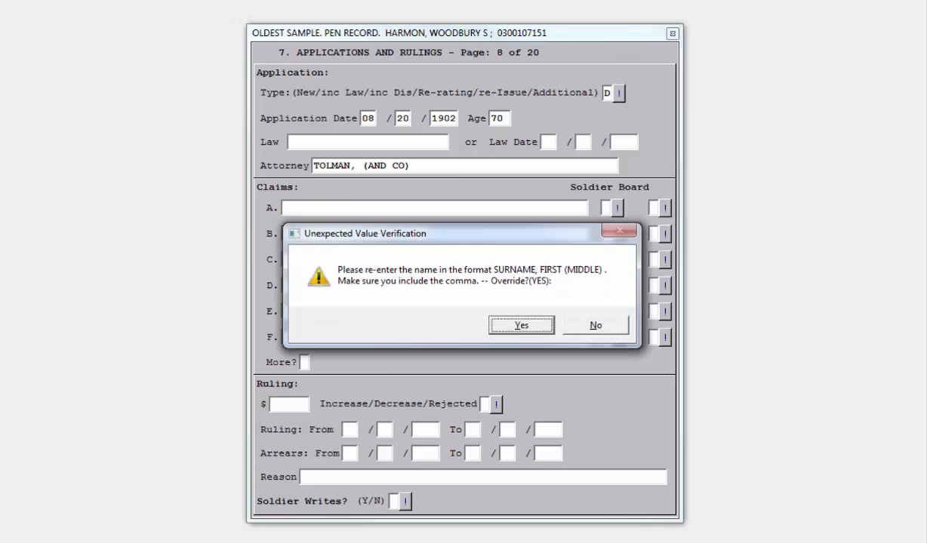
key(Return)
Step: Add claim A, GSW R SHOULDER, marked for the soldier
text(GSW R S HOULD)
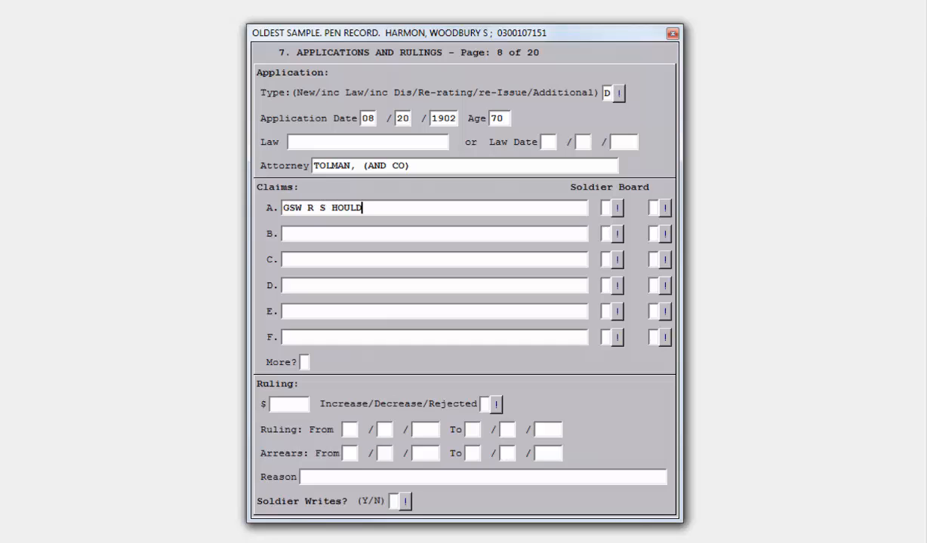
key(BackSpace)
key(BackSpace)
key(BackSpace)
key(BackSpace)
key(BackSpace)
key(BackSpace)
text(HOULDER)
key(Tab)
text(X)
Step: Add claim B, CARDIAC ASTHMA, marked for the soldier
key(Tab)
text(X)
key(Tab)
text(CARDIAC ASTHMA)
Step: Enter R as the ruling outcome and Y for Soldier Writes
key(Tab)
key(Tab)
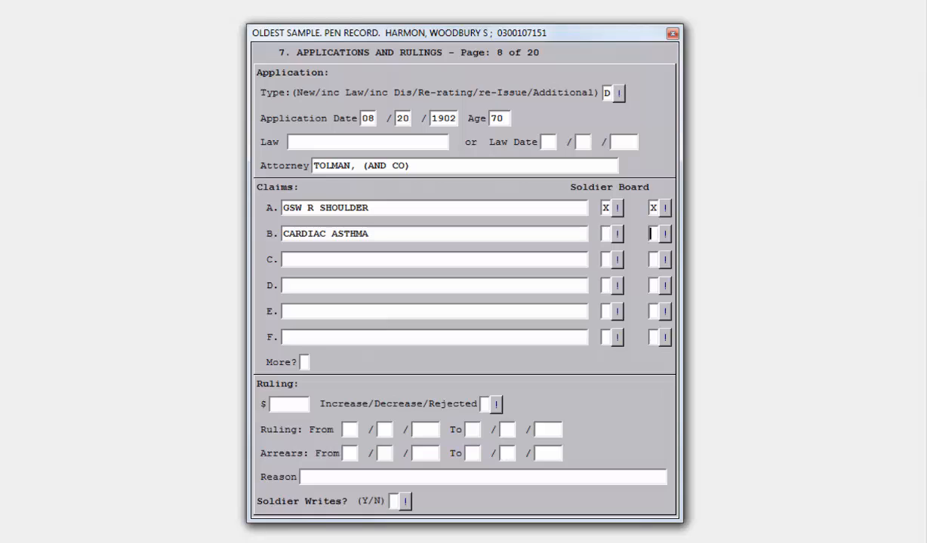
key(shift+Tab)
text(X)
key(Tab)
text(X)
key(Tab)
key(Tab)
text(R)
key(Tab)
key(Tab)
key(Tab)
key(Tab)
key(Tab)
key(Tab)
key(Tab)
key(Tab)
key(Tab)
key(Tab)
key(Tab)
key(Tab)
key(Tab)
key(Tab)
text(Y)
key(Tab)
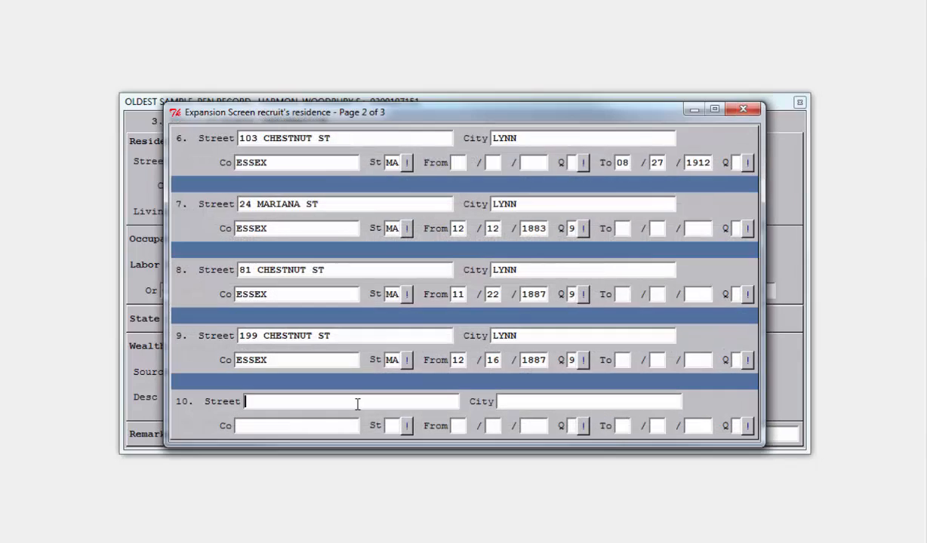
Step: Add residence 10 at 227 ESSEX ST, LYNN, ESSEX county, MA, from 08/20/1902 with Q 9, and close the residence screen
text(227 ESSEX ST)
key(Tab)
text(LYNN)
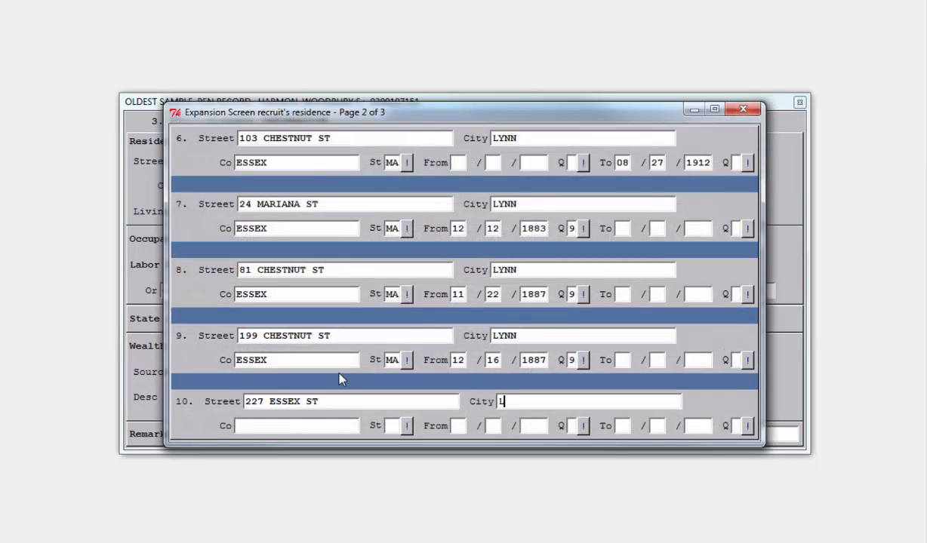
key(Tab)
text(ESSEX)
key(Tab)
text(MA)
key(Tab)
text(08)
key(Tab)
text(2019029)
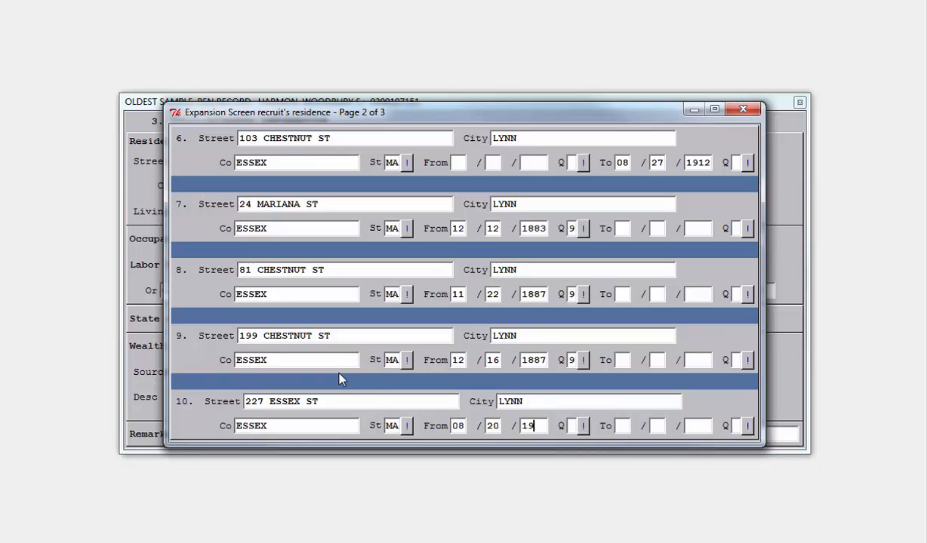
key(Escape)
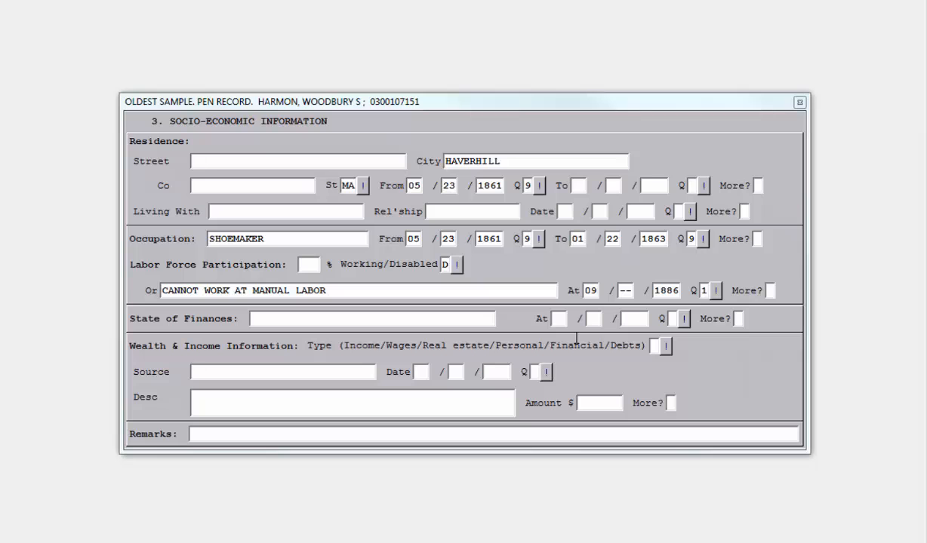
Step: Add a second labor force entry of 100 % disabled (D), dated 08/20/1902 with Q 9
click(769, 291)
text(100D)
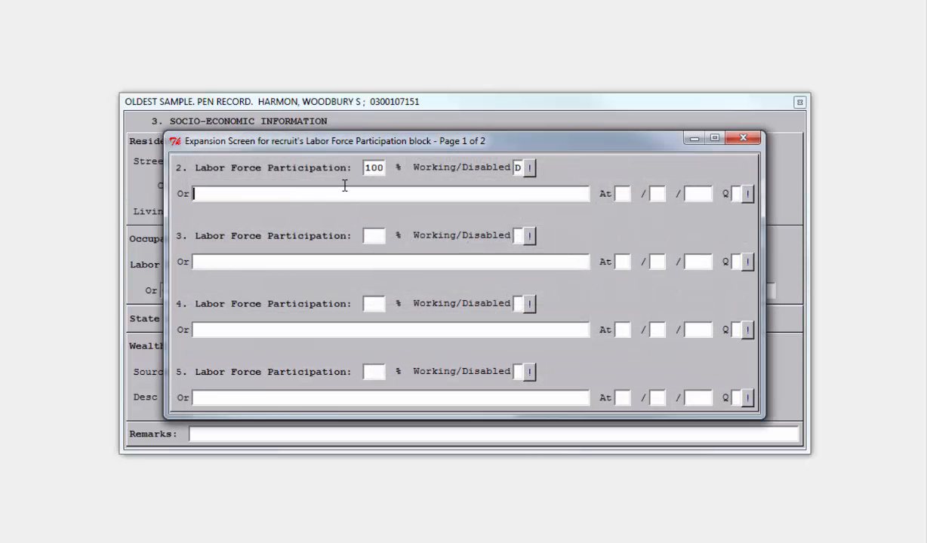
key(Tab)
text(082019029)
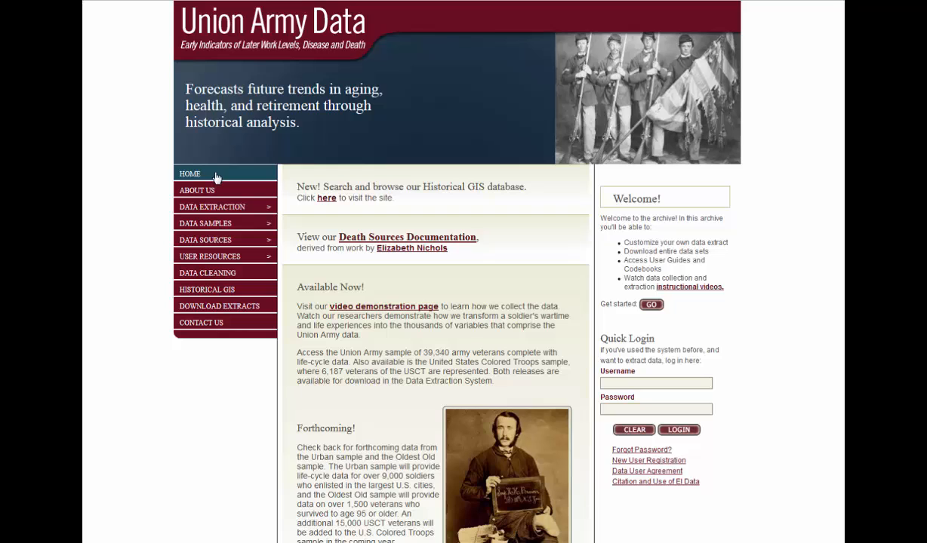
Step: Switch to the Union Army Data website and browse its Data Sources, User Resources and Data Extraction menus
click(241, 240)
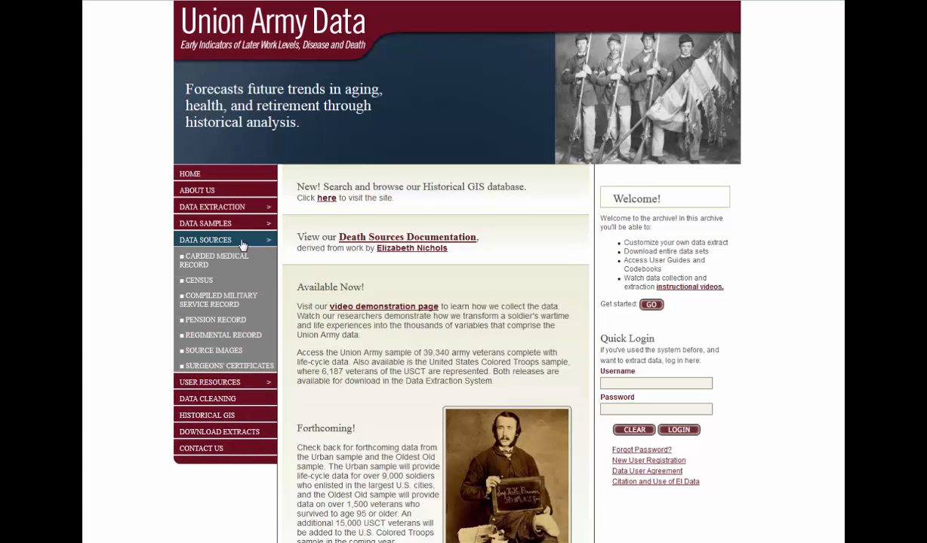
click(231, 382)
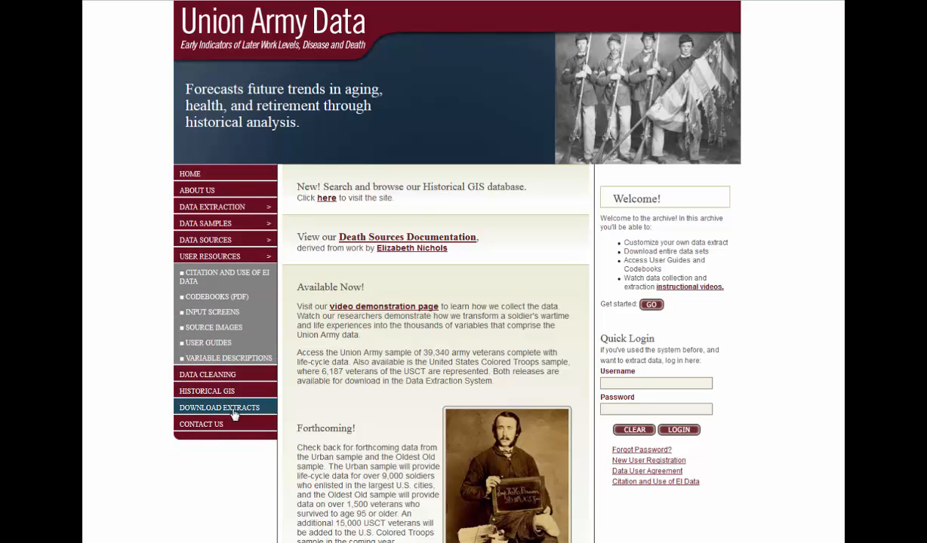
click(189, 211)
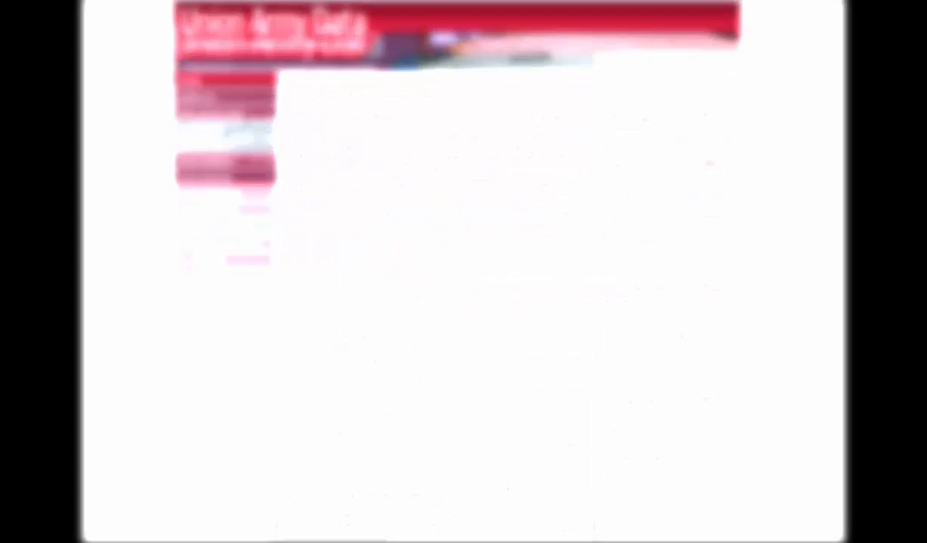